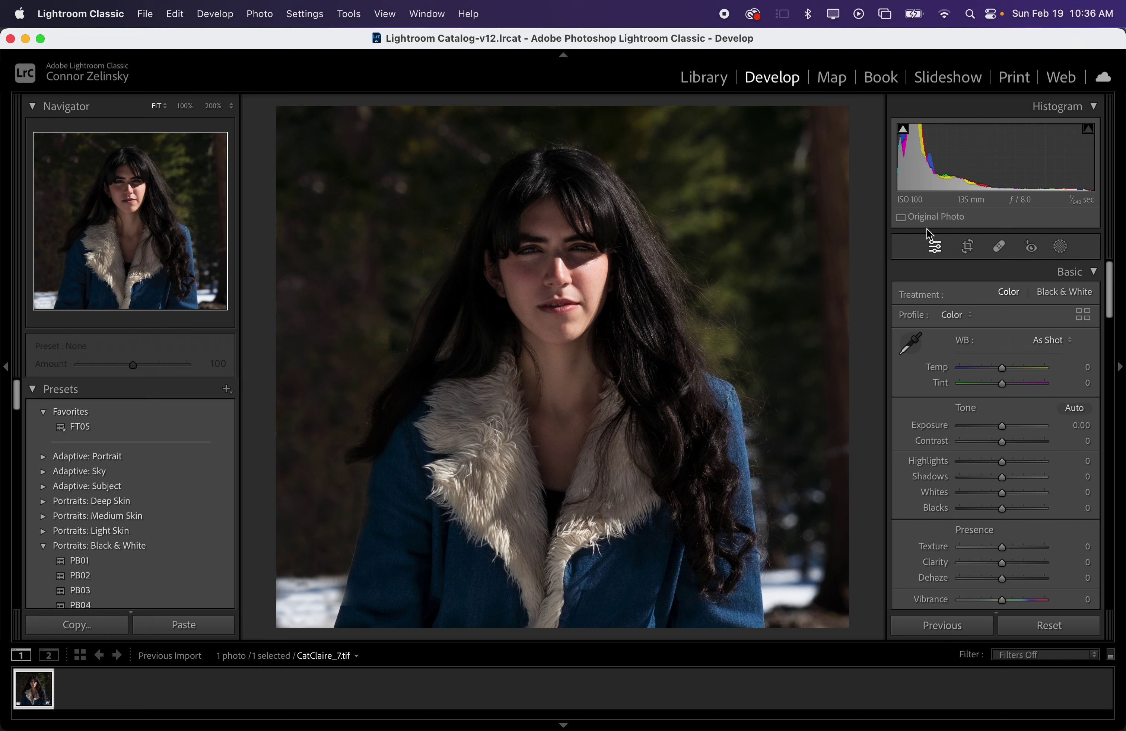
- Create a Subject mask of the woman (Mask 1) and invert it so it covers the background
left_click(1060, 247)
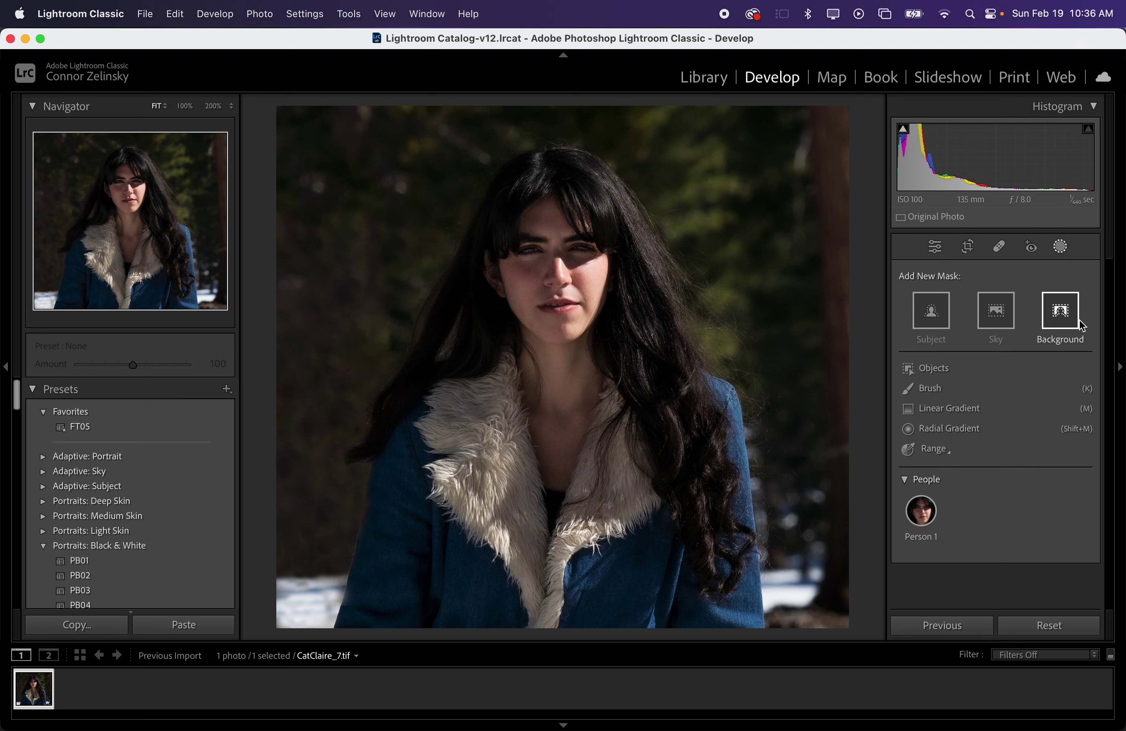
left_click(932, 314)
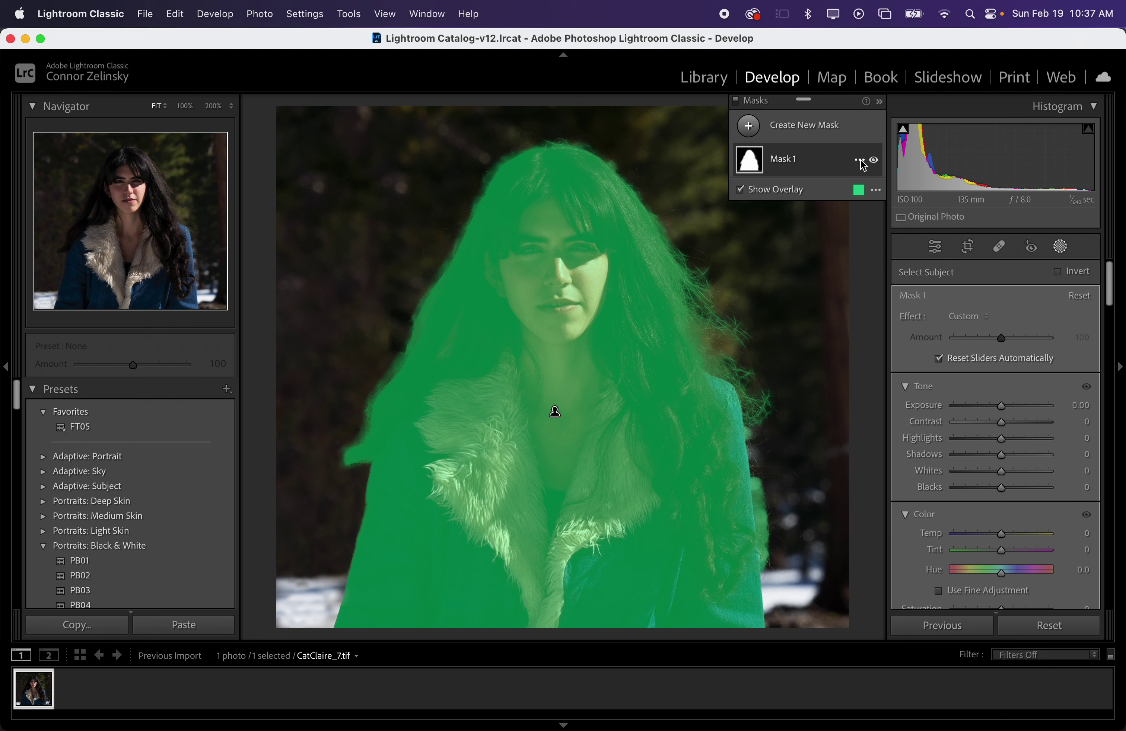
left_click(861, 163)
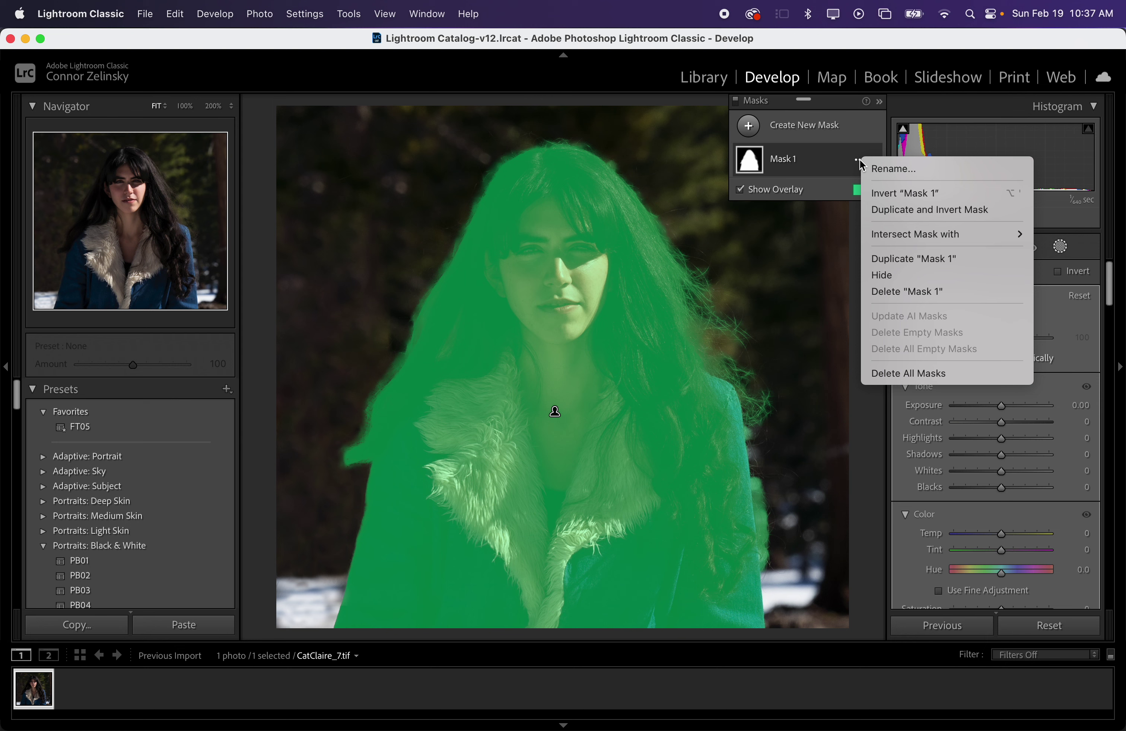
left_click(964, 198)
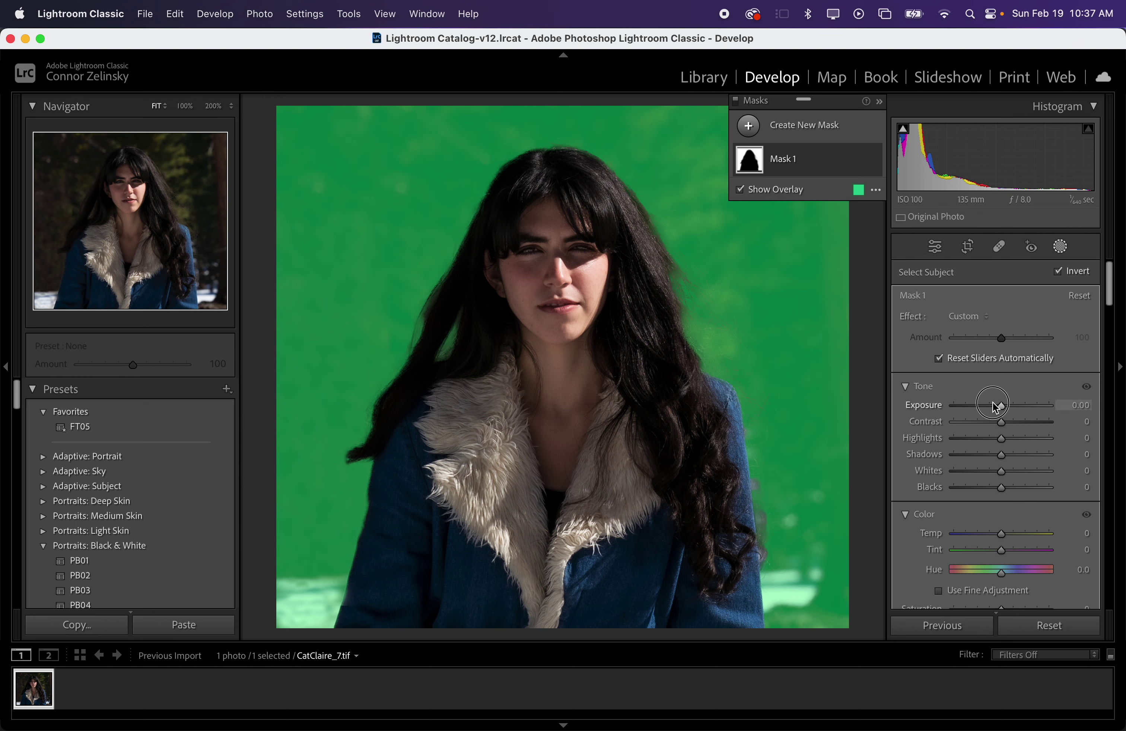
- Give the inverted background mask Exposure -4.00, Blacks -100 and Shadows -100, then expand Mask 1
left_click_drag(995, 407, 947, 407)
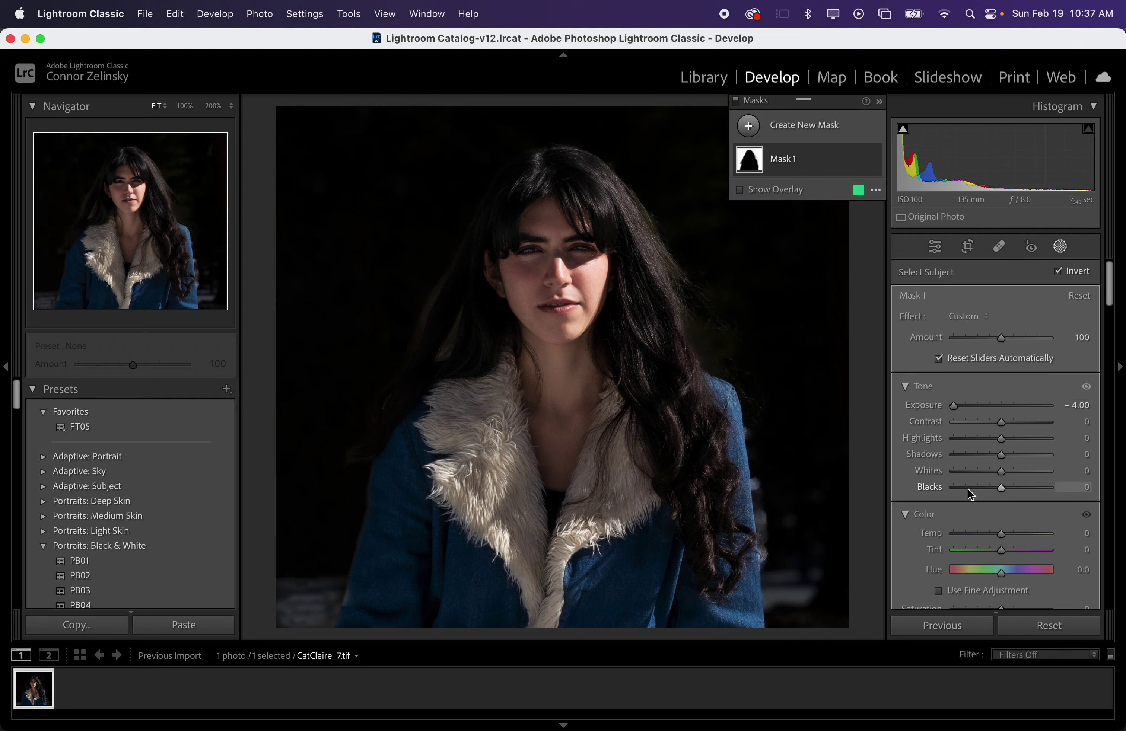
left_click_drag(967, 489, 909, 488)
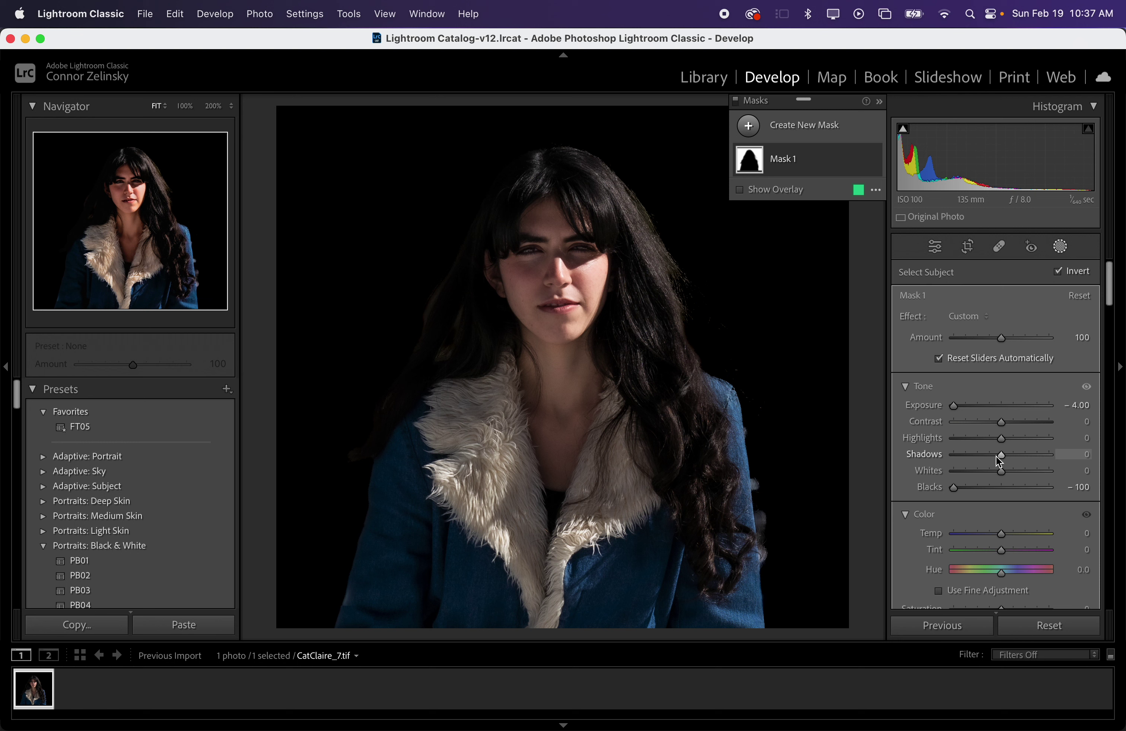
left_click_drag(1000, 456, 946, 457)
left_click_drag(1063, 455, 877, 463)
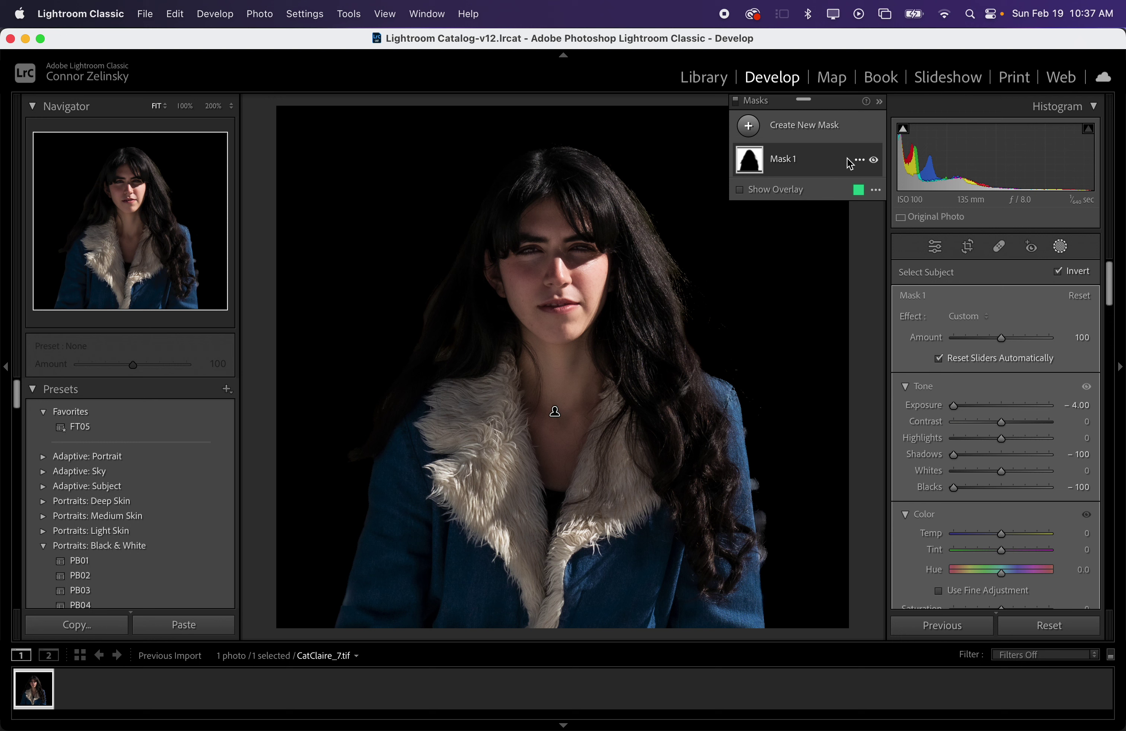
left_click(859, 161)
left_click(773, 161)
left_click(772, 160)
- Zoom in closely on the photo and add a Brush component to Mask 1
key("z")
scroll(795, 506, "down", 10)
scroll(796, 507, "right", 6)
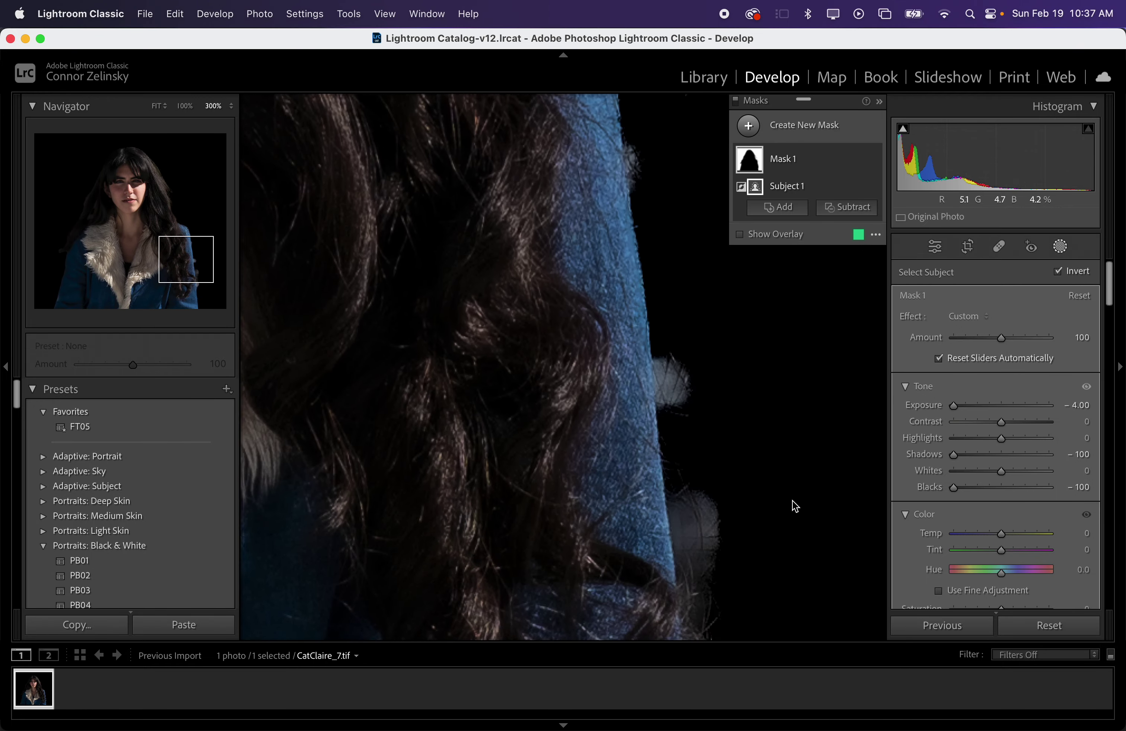
scroll(795, 506, "down", 3)
scroll(796, 507, "right", 2)
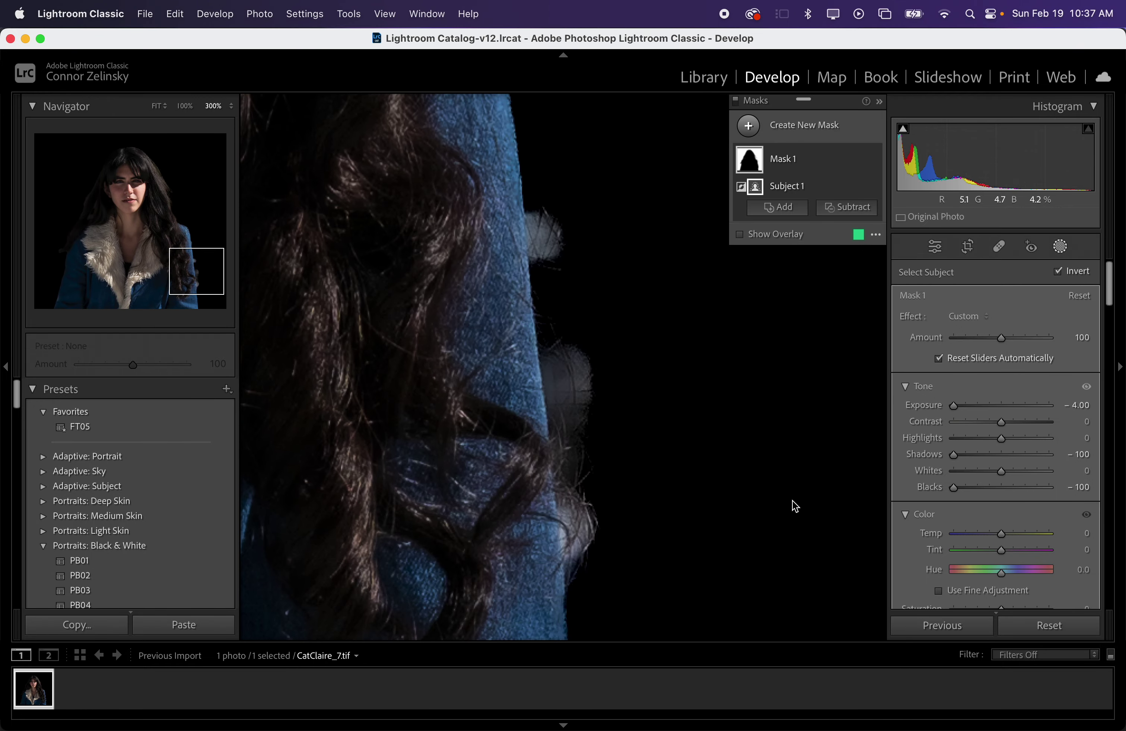
left_click(778, 209)
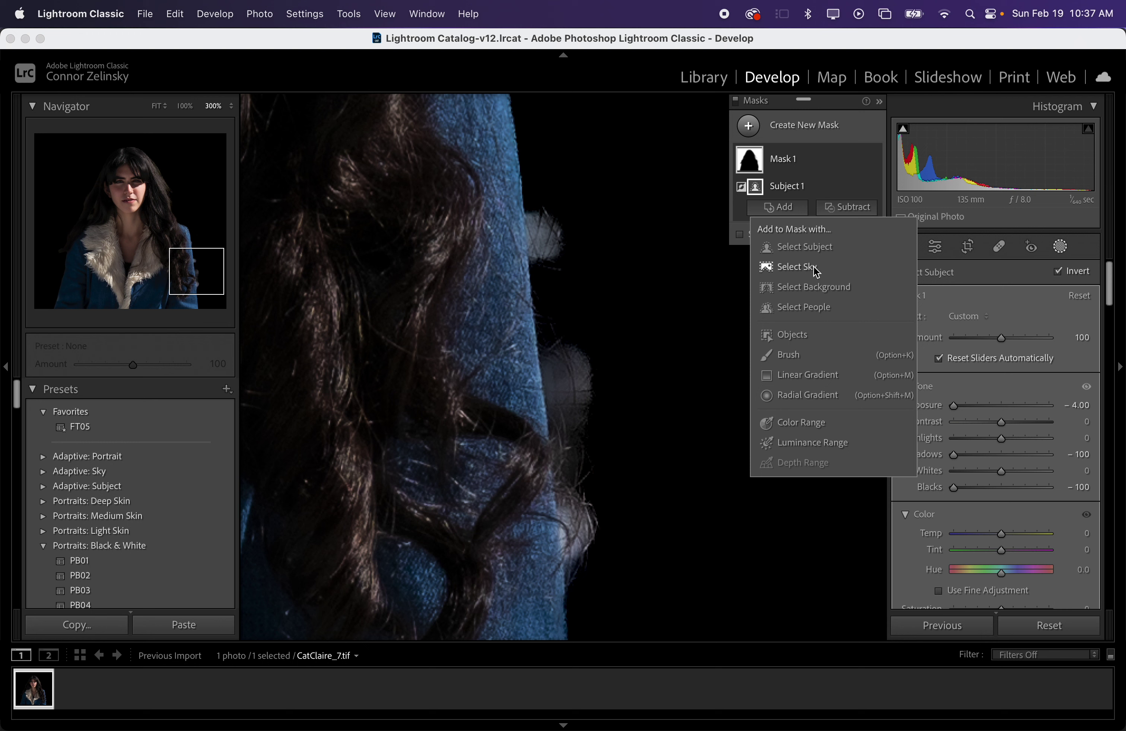
left_click(806, 171)
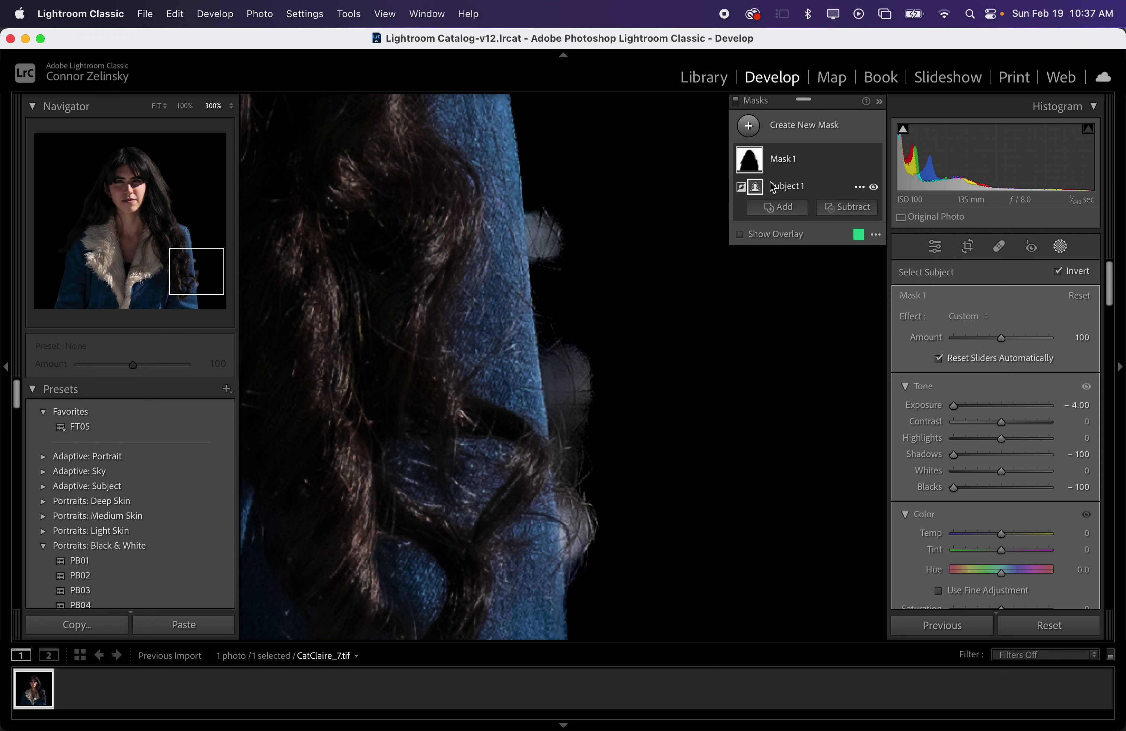
left_click(779, 208)
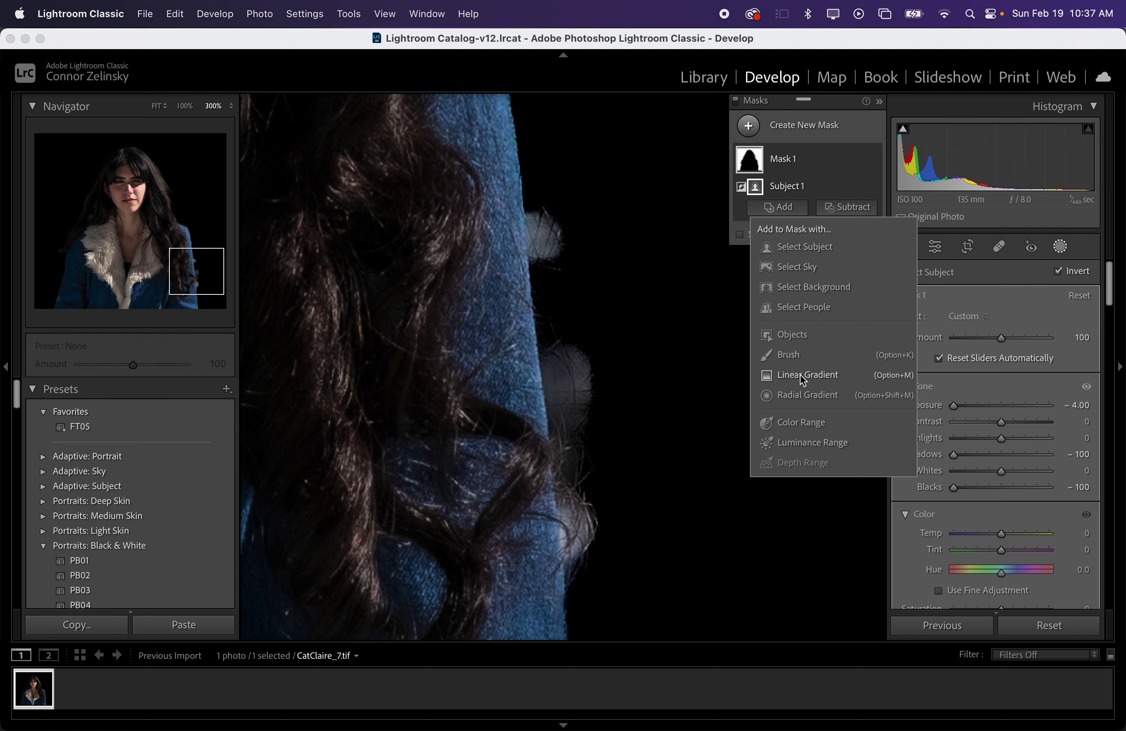
left_click(803, 354)
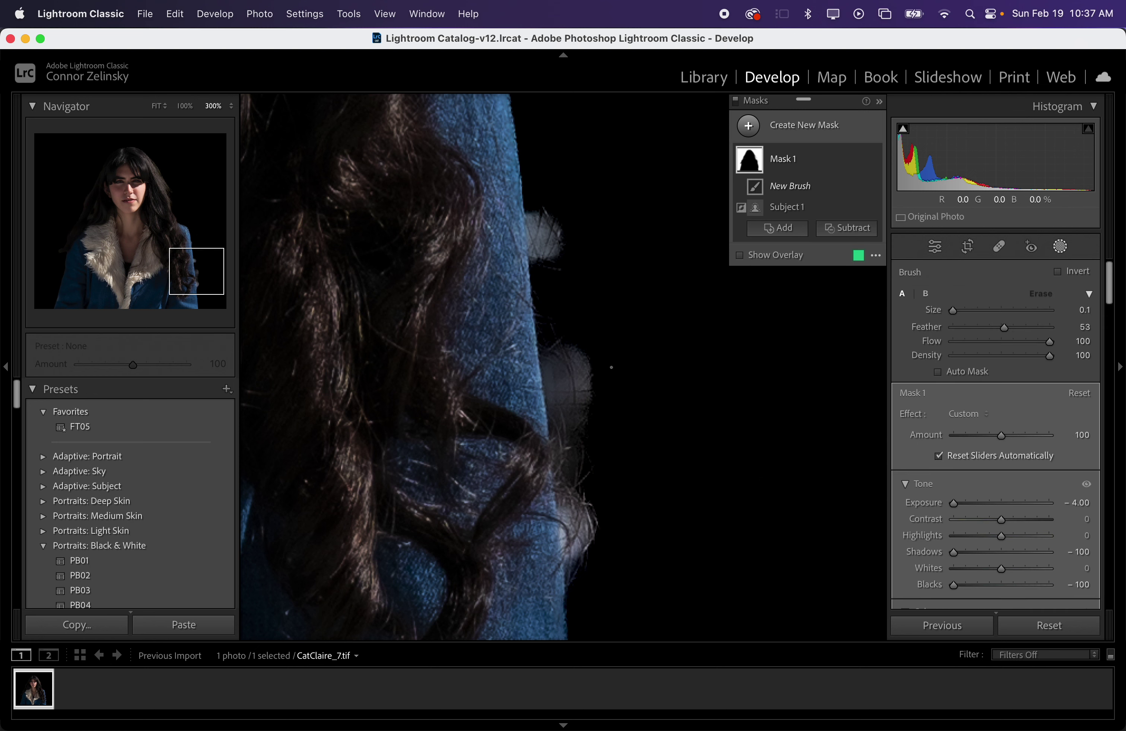
- Enlarge the brush slightly and paint out the bright fringes along the coat edge and hair
scroll(610, 367, "up", 5)
scroll(611, 367, "up", 1)
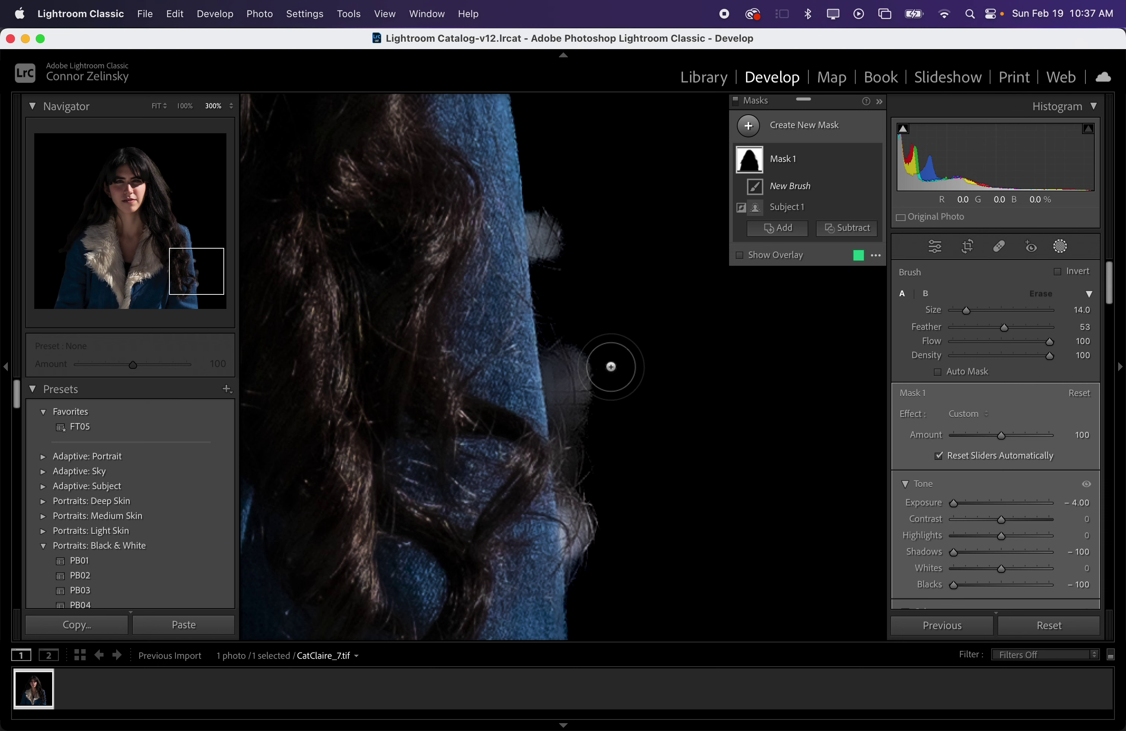
left_click_drag(963, 310, 973, 315)
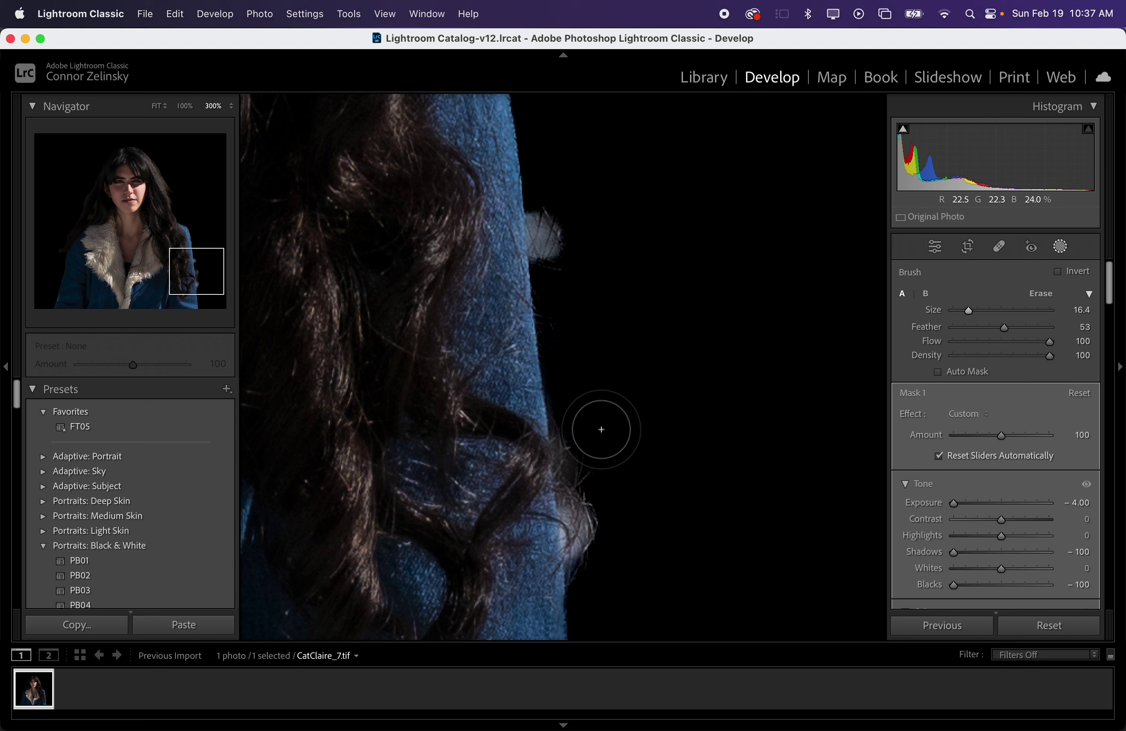
mouse_move(601, 429)
left_mouse_down()
mouse_move(609, 571)
mouse_move(603, 456)
left_mouse_up()
mouse_move(603, 219)
left_mouse_down()
mouse_move(573, 214)
mouse_move(575, 256)
mouse_move(578, 196)
mouse_move(571, 242)
mouse_move(568, 216)
mouse_move(577, 250)
left_mouse_up()
- Brush over more background beside the coat and pale hair fuzz, undoing unwanted strokes
scroll(614, 213, "up", 5)
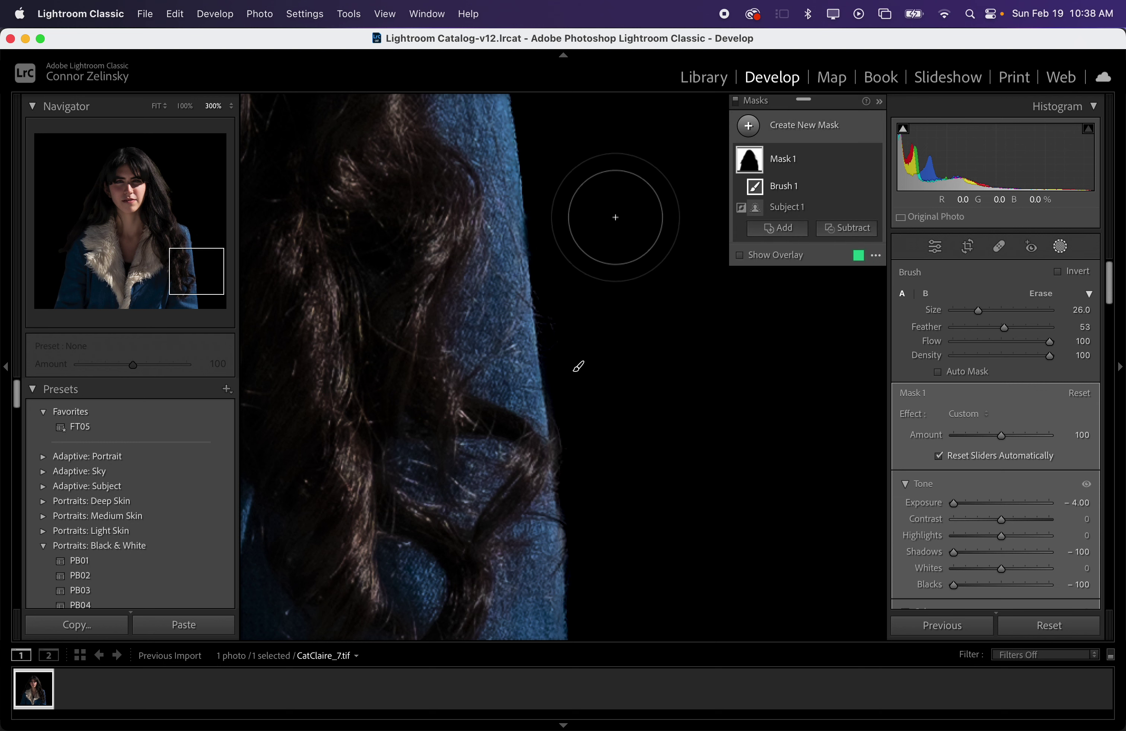
scroll(615, 217, "up", 4)
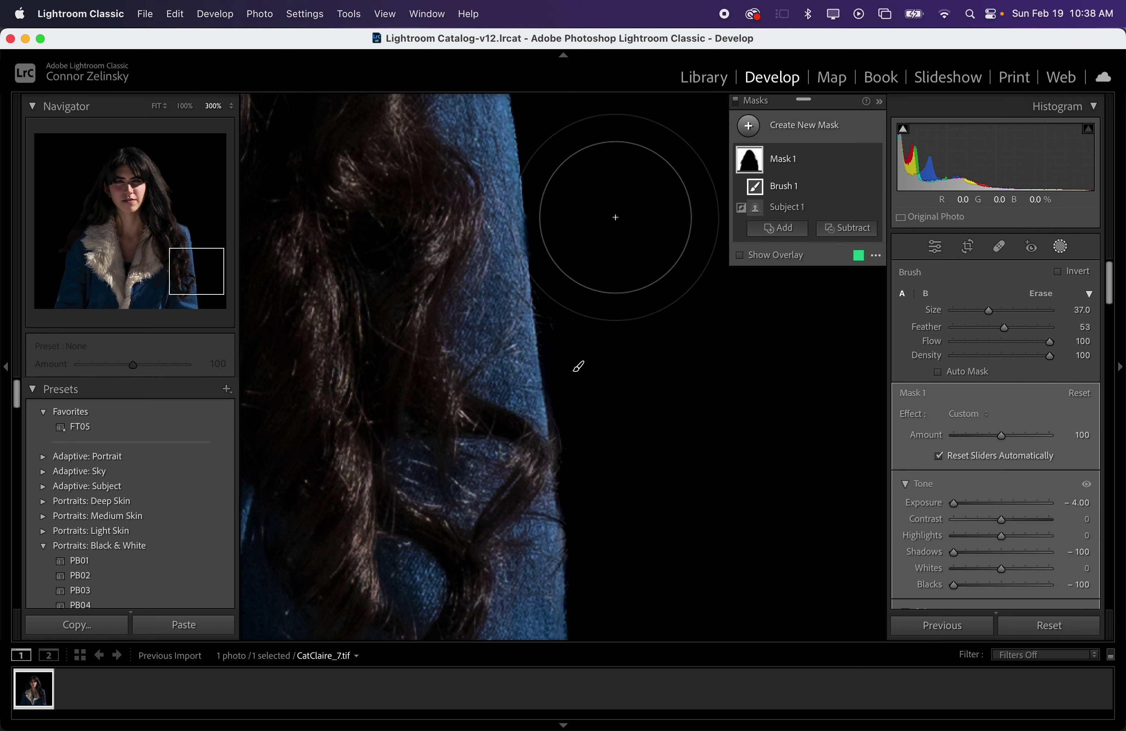
scroll(615, 217, "down", 5)
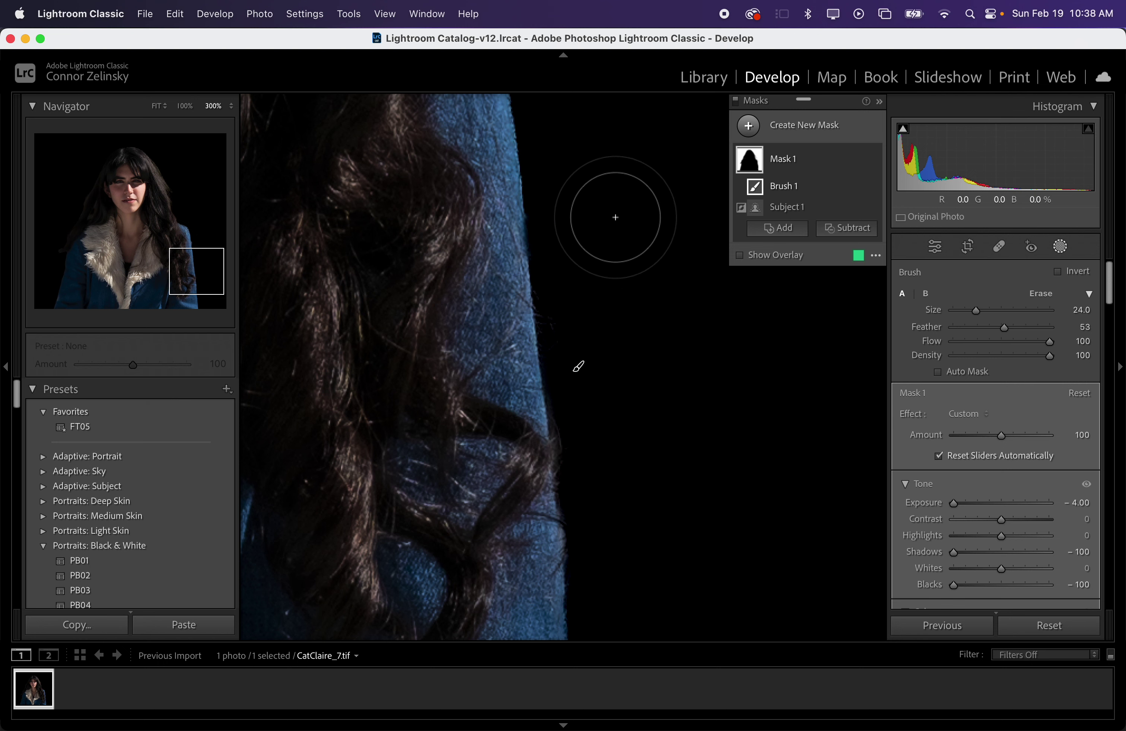
left_click_drag(214, 258, 191, 245)
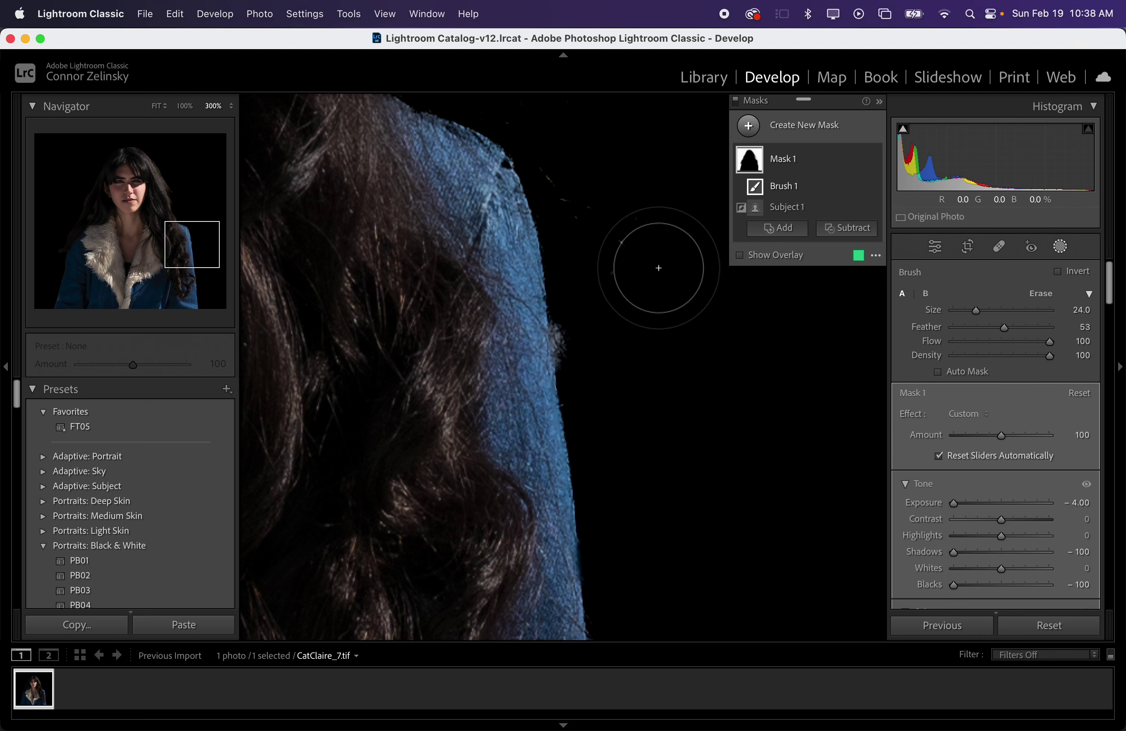
mouse_move(651, 266)
left_mouse_down()
mouse_move(608, 226)
mouse_move(593, 191)
mouse_move(605, 202)
mouse_move(545, 166)
left_mouse_up()
key("super+z")
scroll(671, 208, "down", 5)
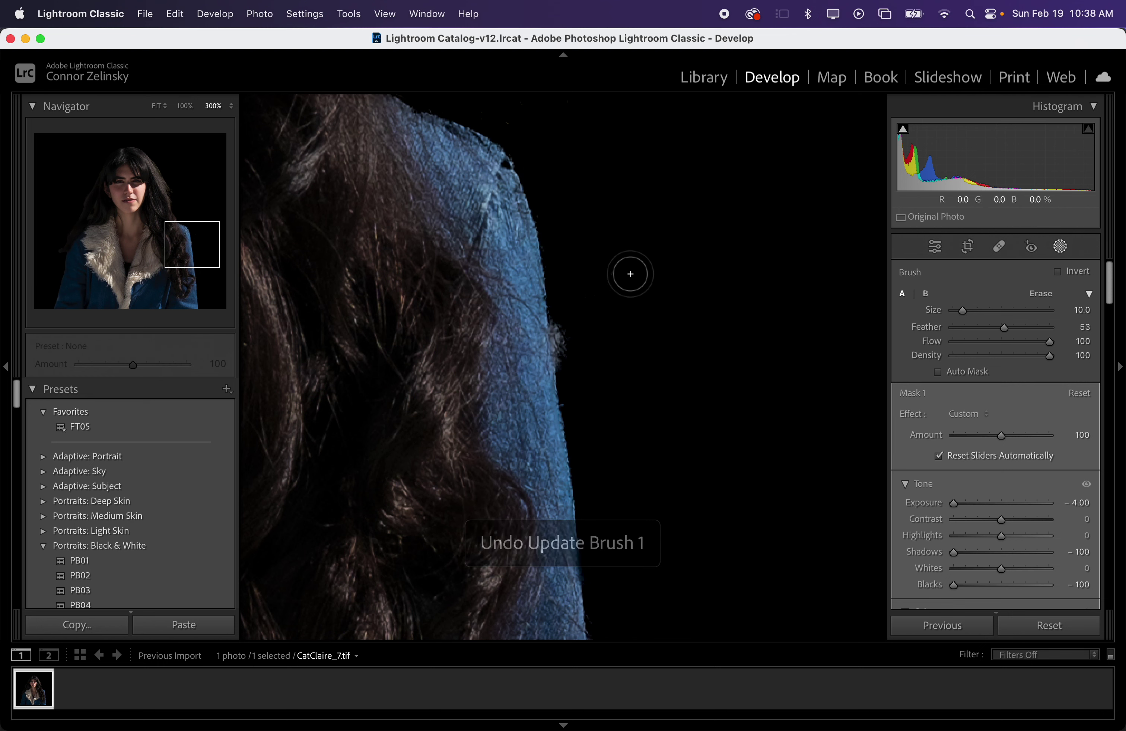
mouse_move(573, 337)
left_mouse_down()
mouse_move(633, 310)
mouse_move(575, 330)
mouse_move(580, 363)
mouse_move(577, 316)
mouse_move(578, 357)
mouse_move(577, 330)
left_mouse_up()
key("super+z")
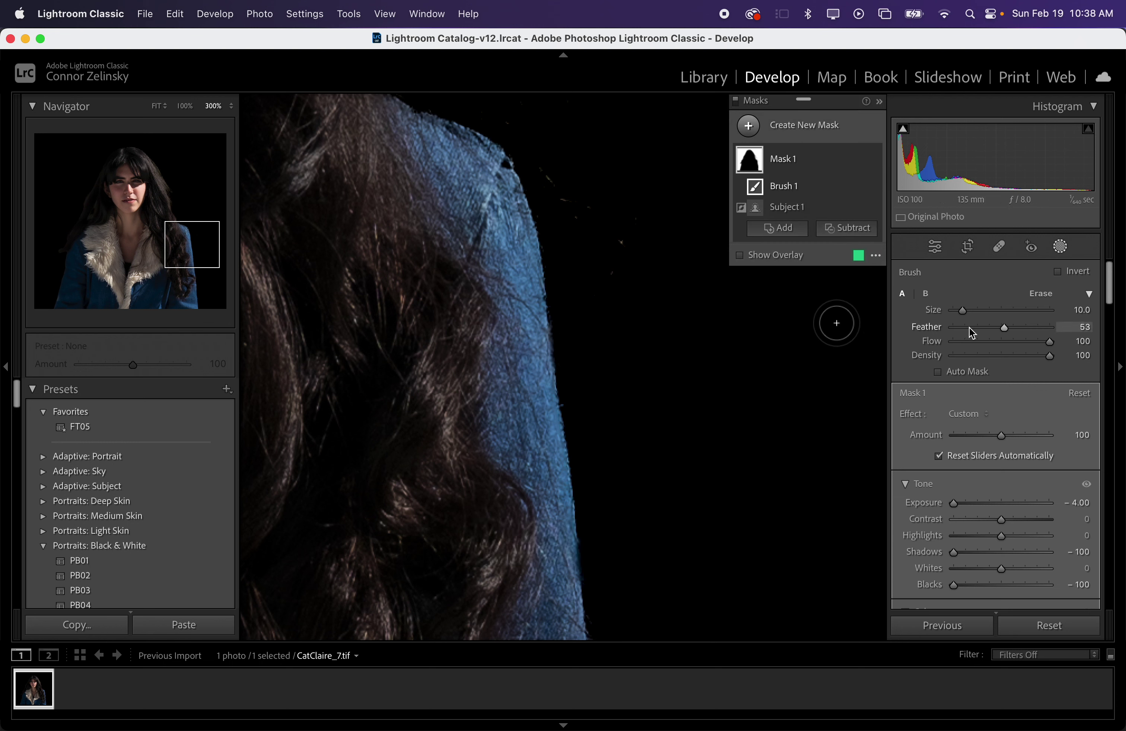
- Paint the mask further along the jacket edge to blacken the leftover background
mouse_move(633, 258)
left_mouse_down()
mouse_move(618, 287)
mouse_move(621, 227)
mouse_move(567, 204)
mouse_move(512, 118)
left_mouse_up()
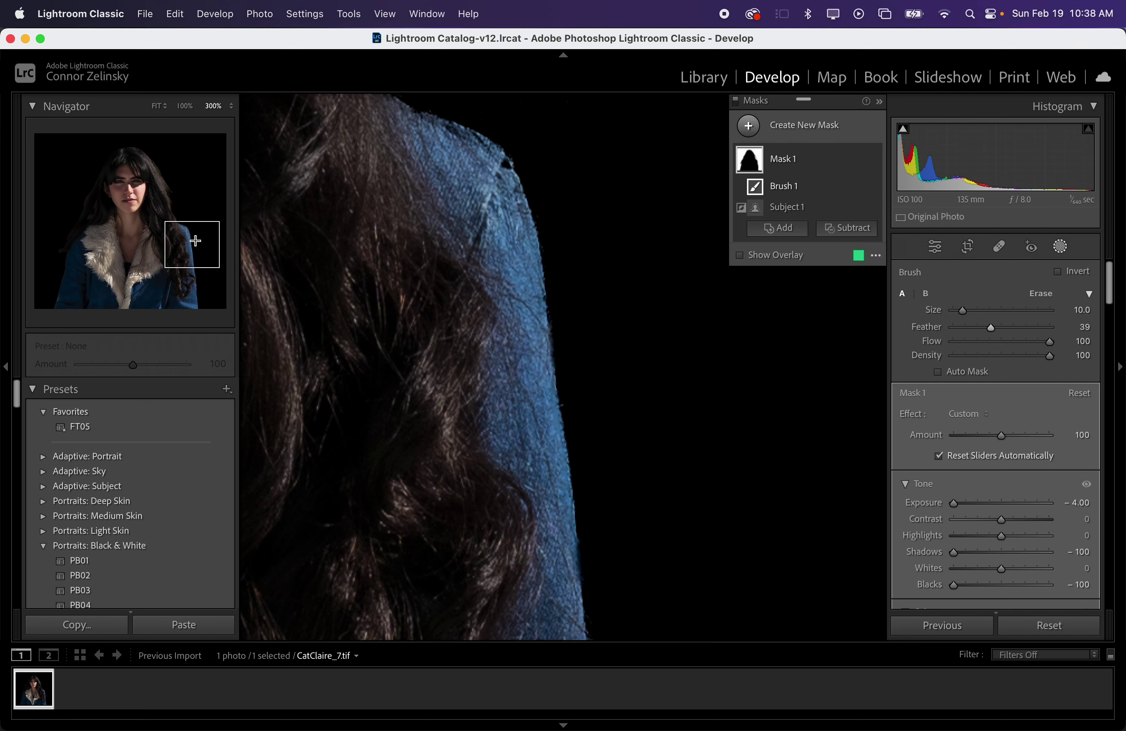
mouse_move(196, 241)
left_mouse_down()
mouse_move(198, 279)
mouse_move(182, 228)
left_mouse_up()
left_click_drag(640, 276, 623, 287)
left_click_drag(182, 228, 179, 208)
- Shift the zoomed view up toward the hair and face, and shrink the brush to 9
mouse_move(596, 294)
left_mouse_down()
mouse_move(572, 349)
mouse_move(630, 341)
mouse_move(592, 337)
mouse_move(523, 244)
mouse_move(532, 203)
mouse_move(484, 156)
mouse_move(496, 315)
mouse_move(496, 203)
mouse_move(468, 160)
mouse_move(471, 127)
mouse_move(446, 138)
mouse_move(478, 299)
mouse_move(503, 319)
left_mouse_up()
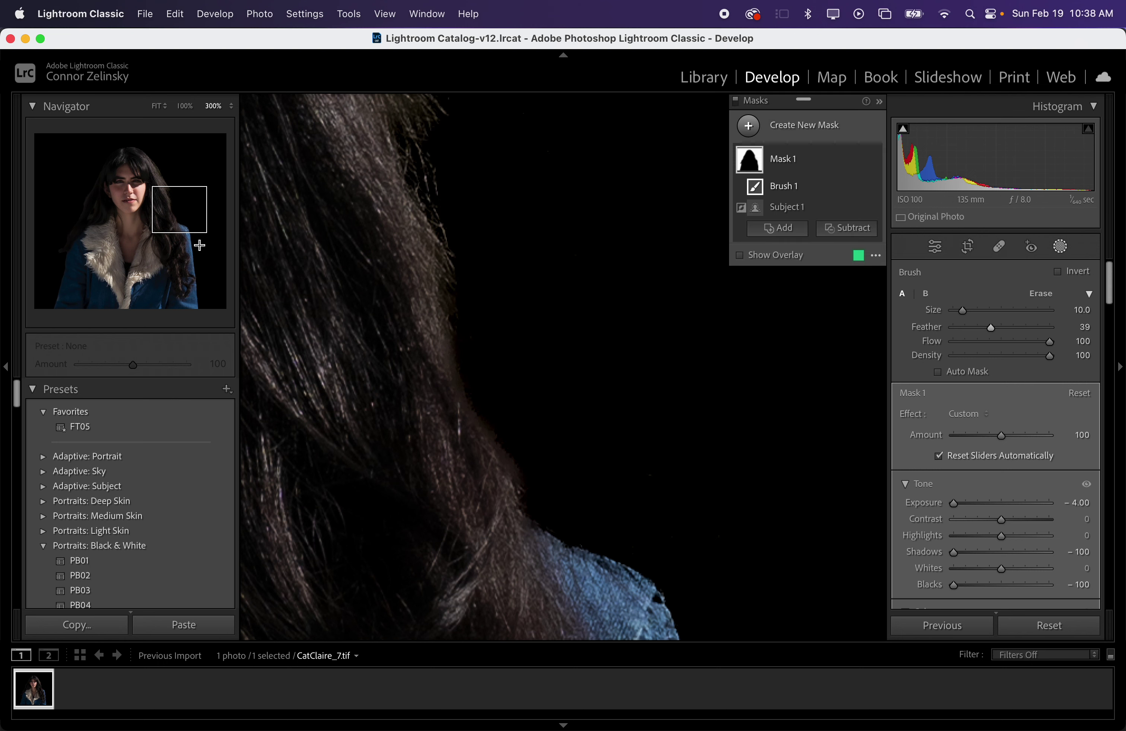
mouse_move(196, 244)
left_mouse_down()
mouse_move(158, 176)
mouse_move(135, 165)
mouse_move(93, 216)
mouse_move(57, 298)
mouse_move(45, 291)
left_mouse_up()
key("super+equal")
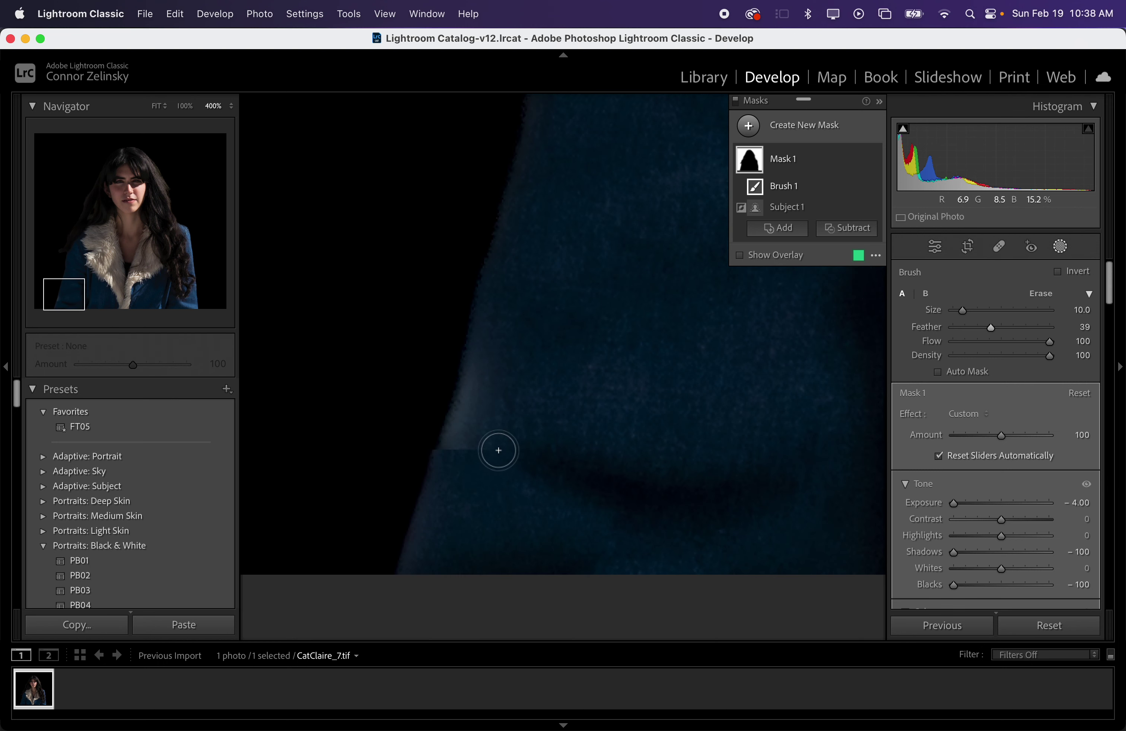
key("super+minus")
key("super+minus")
key("bracketleft")
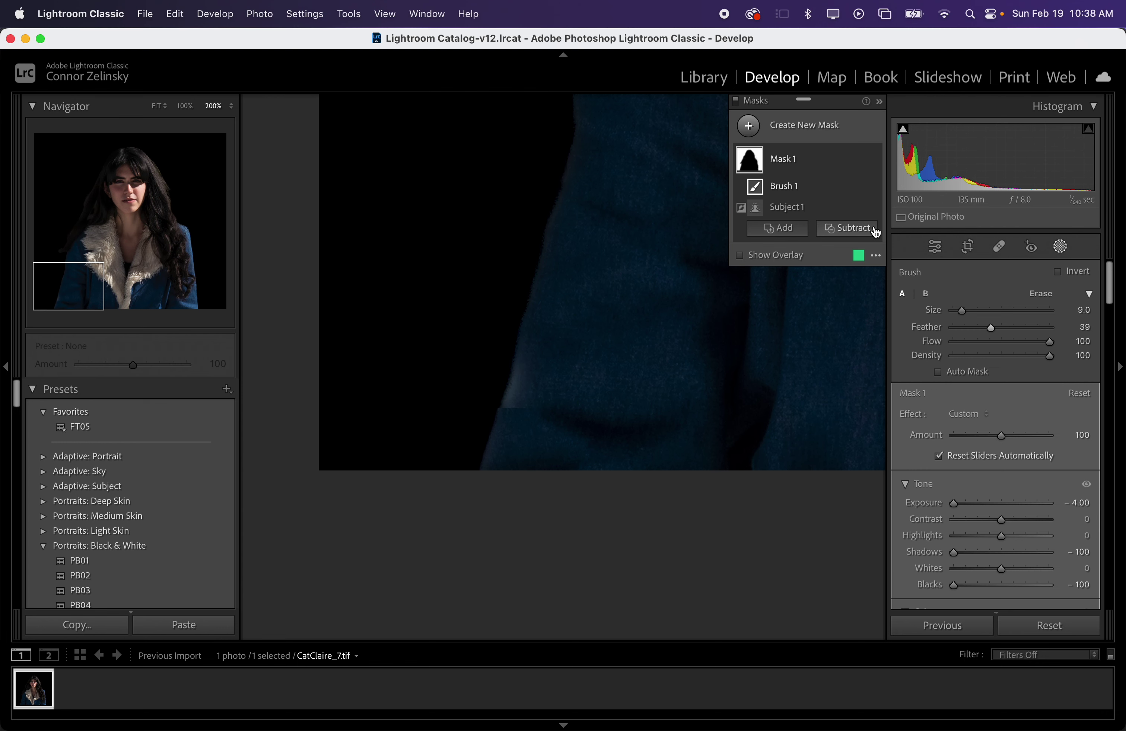
- Leave masking and fit the whole portrait in view
left_click(1063, 246)
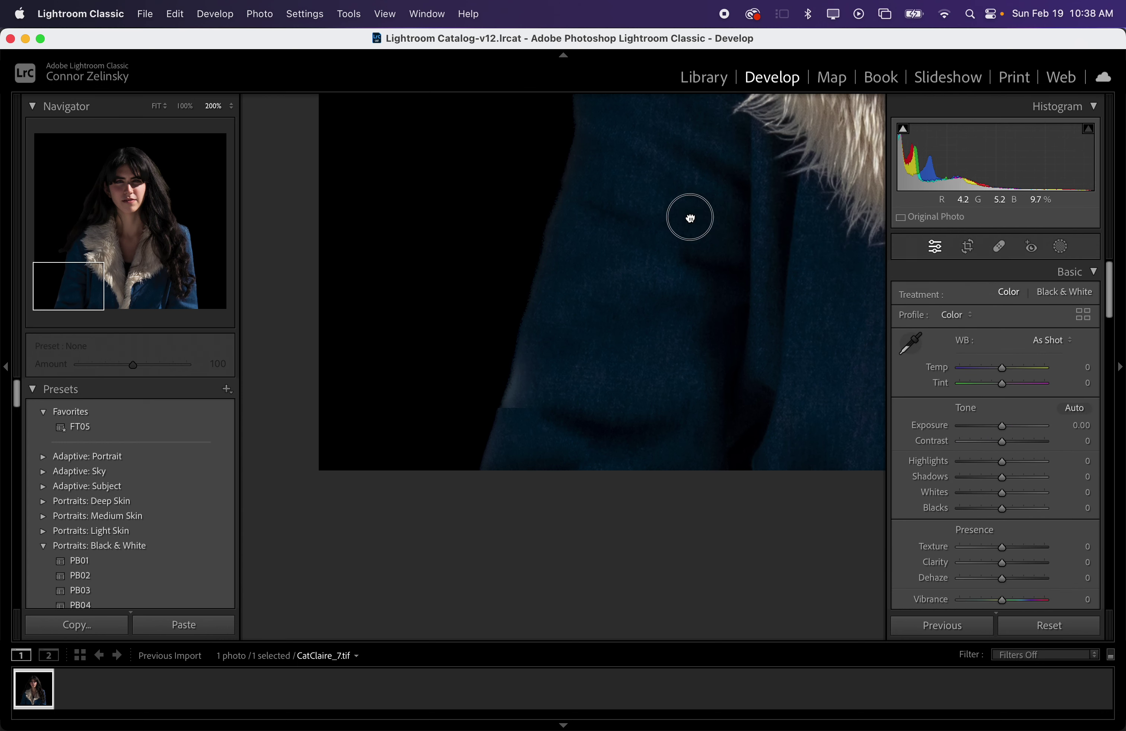
left_click(688, 217)
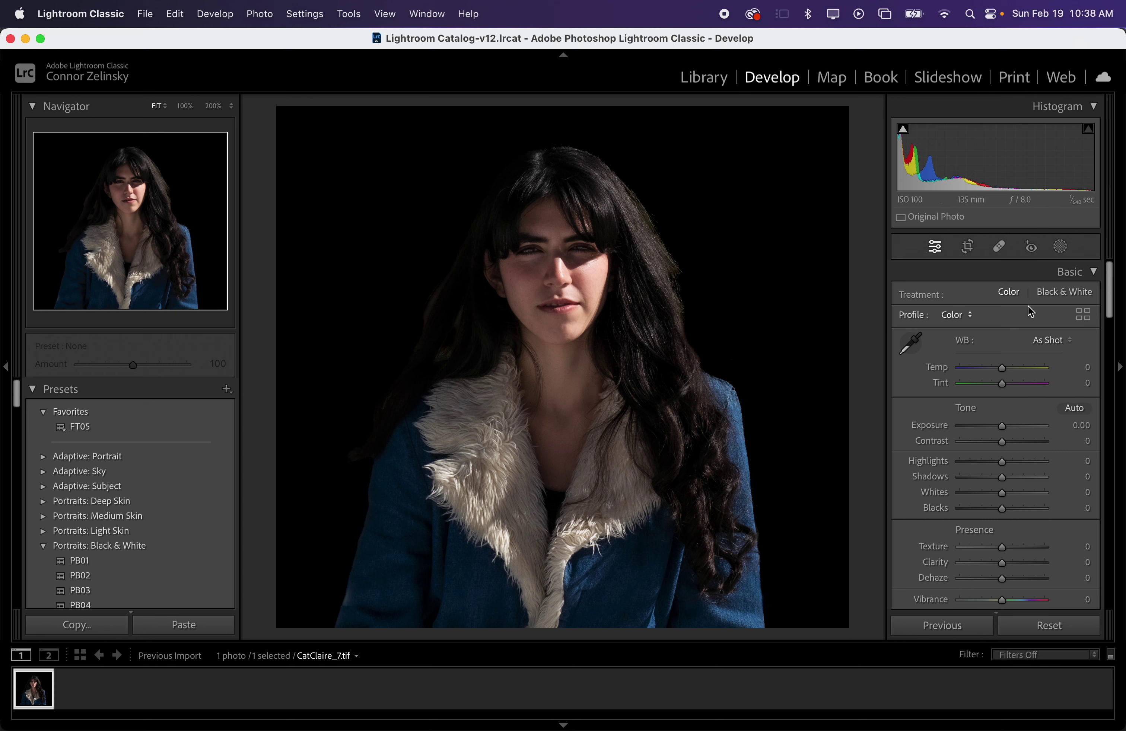
scroll(962, 407, "down", 4)
scroll(963, 406, "up", 4)
- Create a new Select Subject mask and apply the PB07 black-and-white preset
left_click(1062, 246)
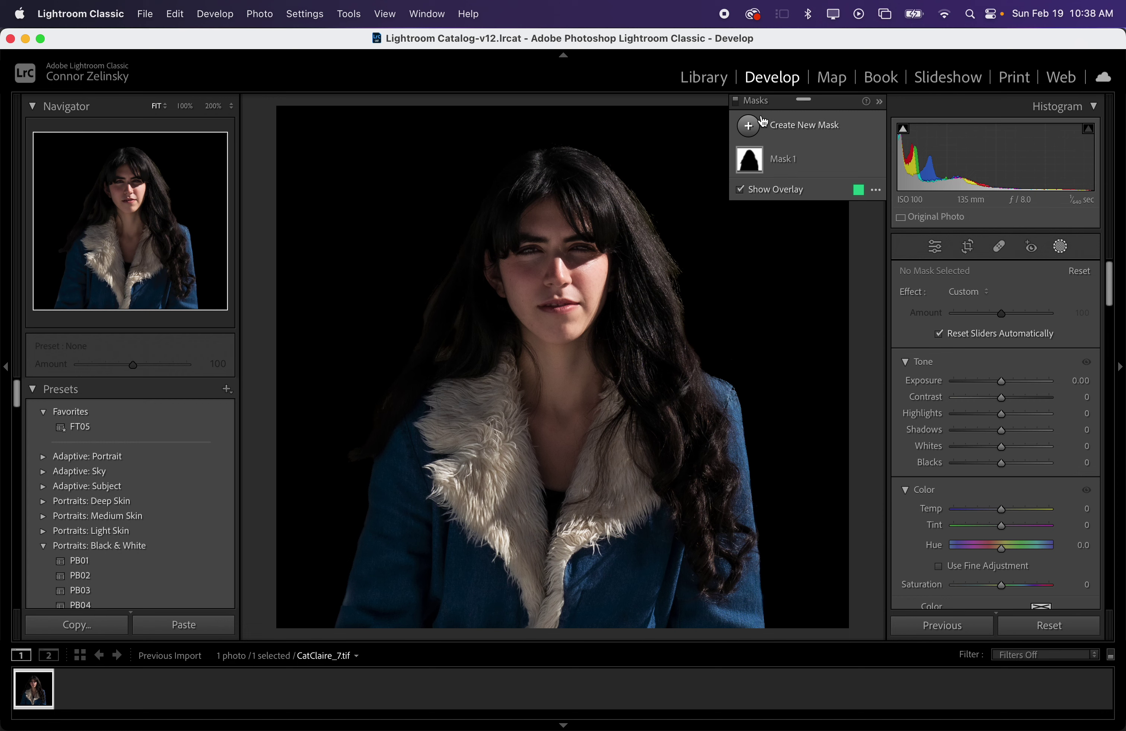
left_click(788, 130)
left_click(837, 155)
left_click_drag(996, 414, 1022, 402)
key("super+z")
scroll(69, 513, "down", 5)
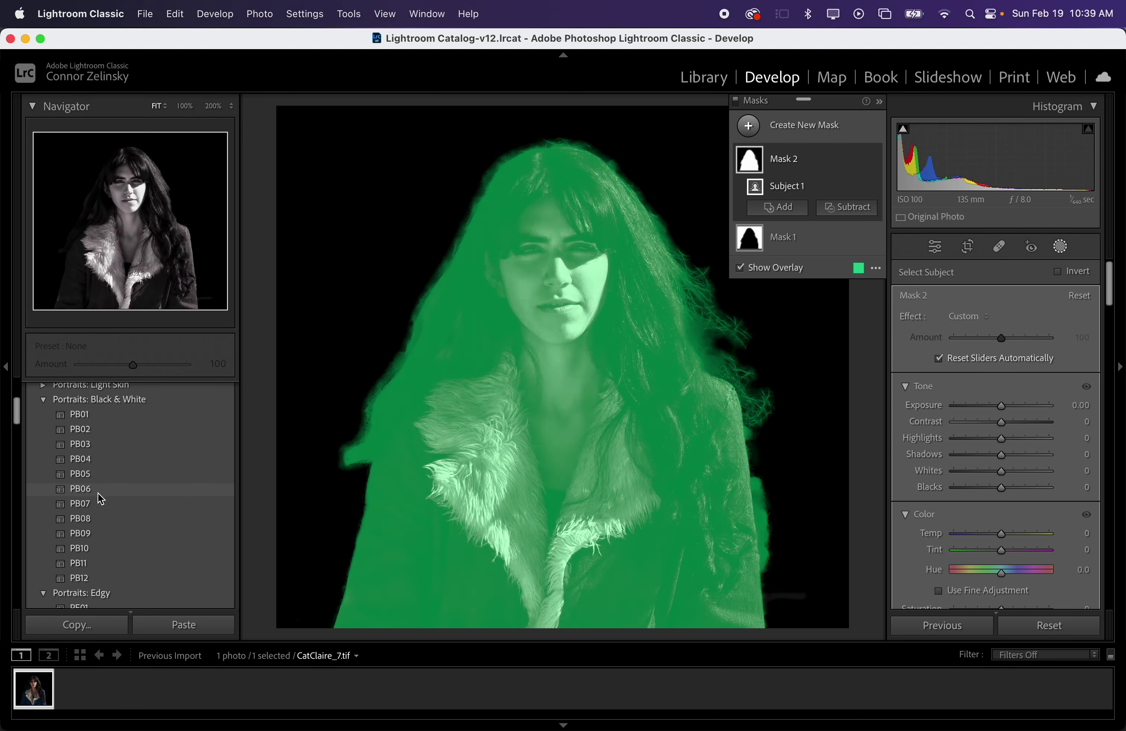
left_click(96, 505)
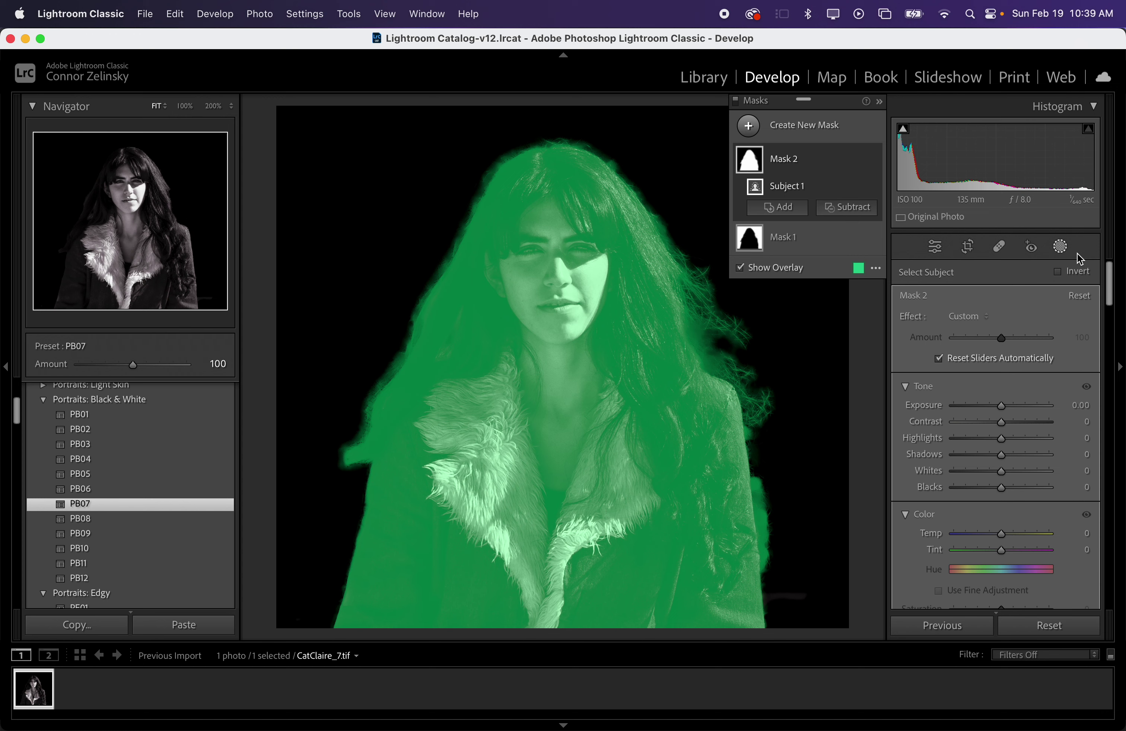
left_click(1063, 248)
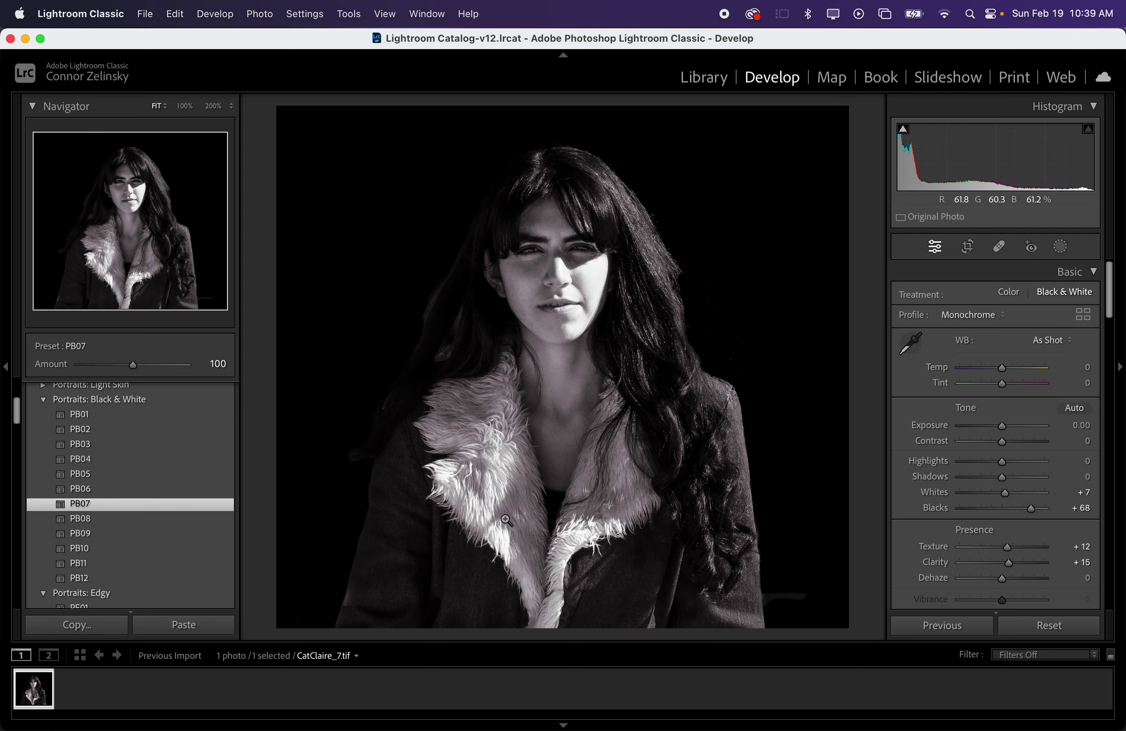
- Edit a copy of the photo with Lightroom adjustments in Adobe Photoshop 2023
right_click(37, 695)
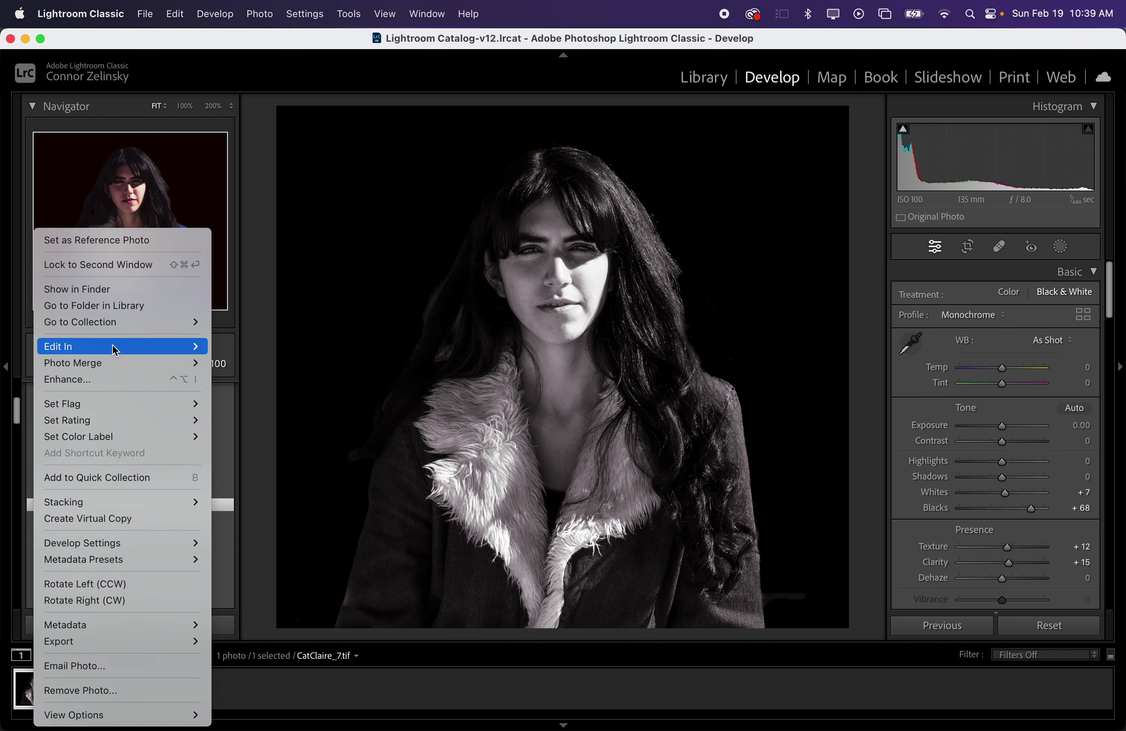
mouse_move(115, 351)
left_click(268, 350)
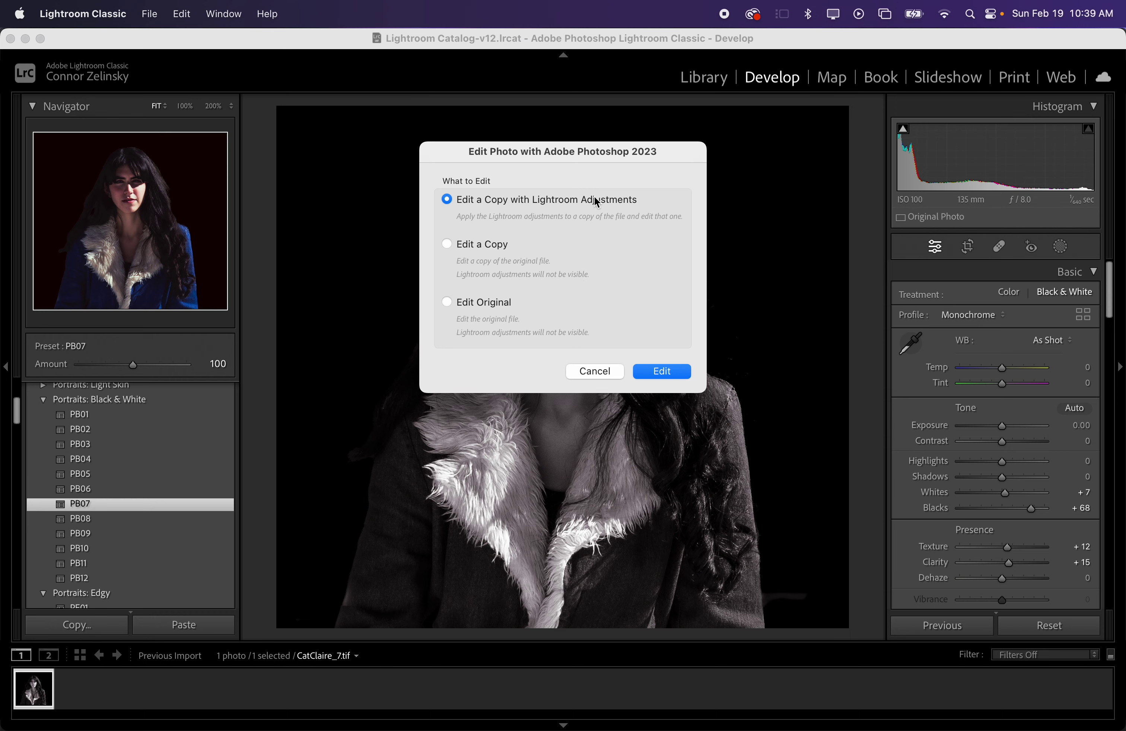
left_click(669, 378)
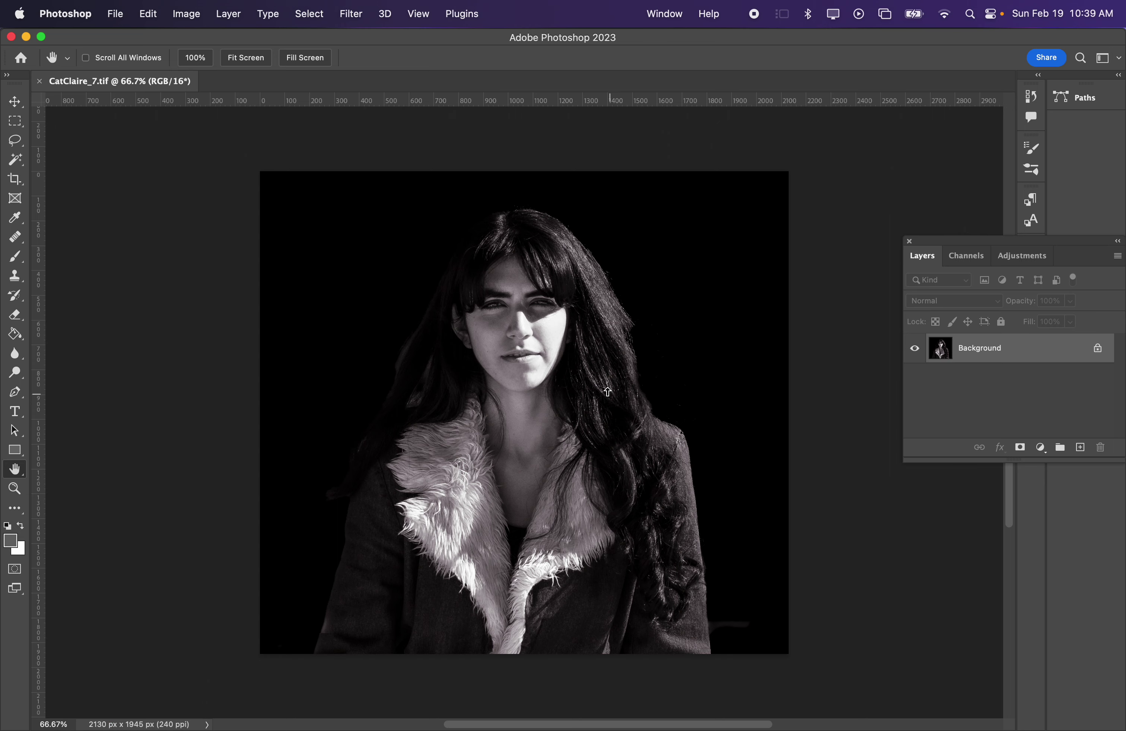
- Zoom in on the coat edge and clone out the horizontal seam with the Clone Stamp
key("z")
mouse_move(314, 628)
left_mouse_down()
mouse_move(417, 629)
mouse_move(391, 595)
mouse_move(371, 606)
mouse_move(392, 546)
left_mouse_up()
key("s")
left_click(442, 588, "alt")
key("super+z")
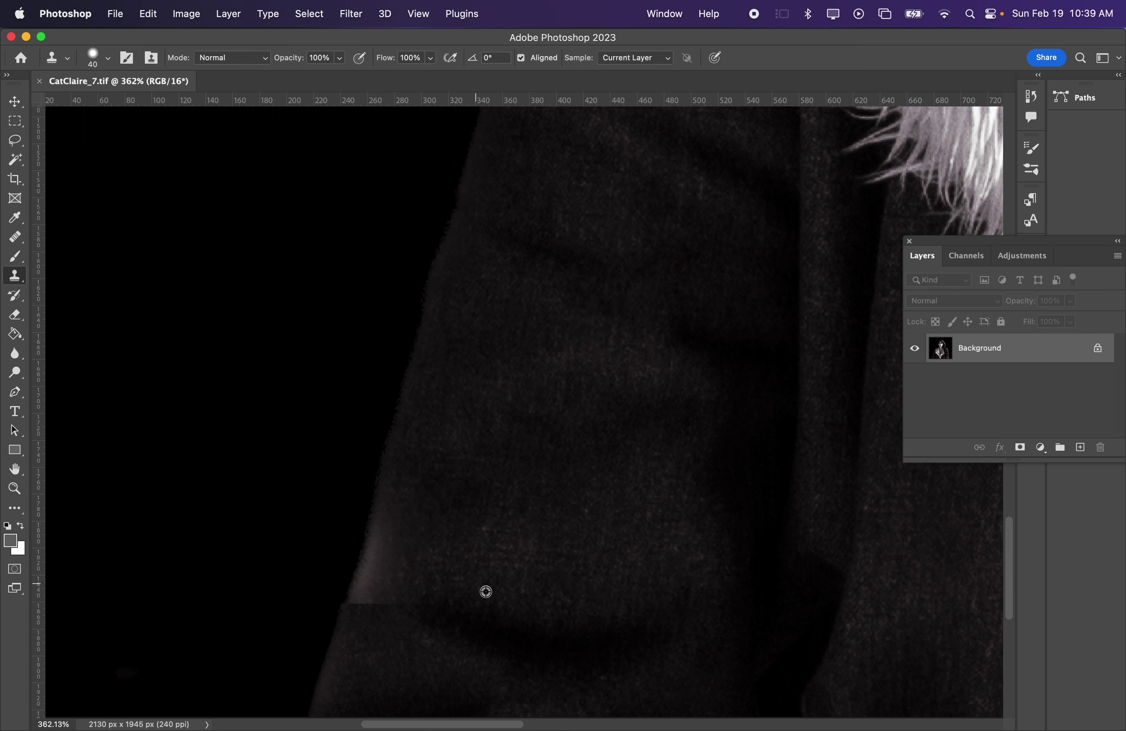
left_click(461, 588, "alt")
mouse_move(405, 600)
left_mouse_down()
mouse_move(367, 606)
mouse_move(394, 538)
mouse_move(424, 537)
mouse_move(391, 516)
mouse_move(387, 534)
mouse_move(399, 479)
left_mouse_up()
- Zoom to the left collar and hair, and clone black background over the faint bright streak
key("z")
left_click_drag(603, 415, 518, 416)
scroll(517, 416, "up", 4)
left_click_drag(338, 440, 415, 439)
key("s")
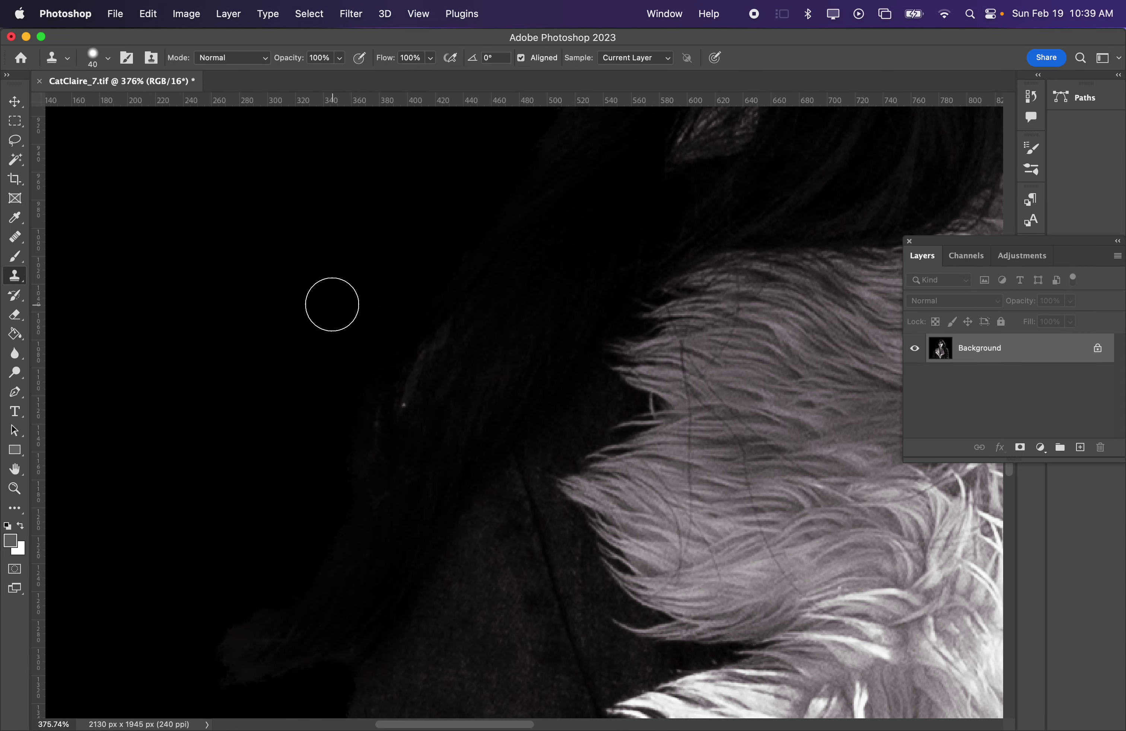
left_click(332, 304, "alt")
mouse_move(420, 322)
left_mouse_down()
mouse_move(385, 396)
mouse_move(364, 405)
mouse_move(422, 328)
left_mouse_up()
- Clone black over stray tones along the hair edge, fit to screen and save as CatClaire_7-Edit-3.tif
scroll(422, 328, "up", 10)
scroll(422, 328, "right", 7)
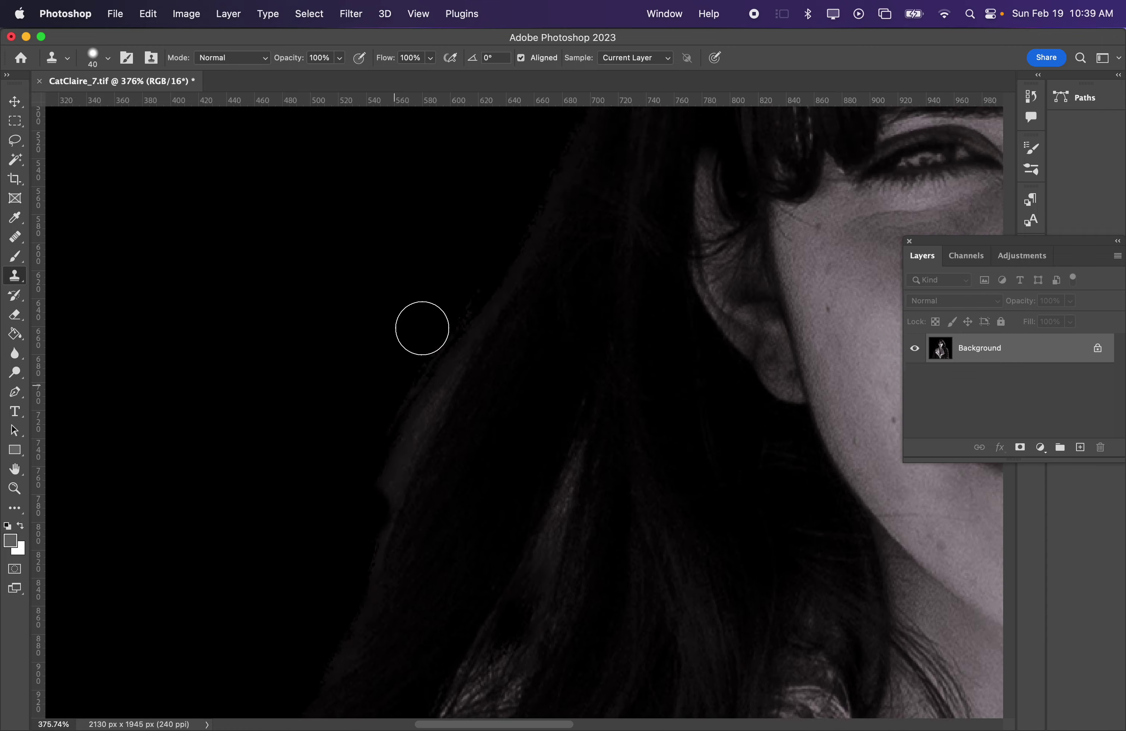
scroll(421, 328, "down", 2)
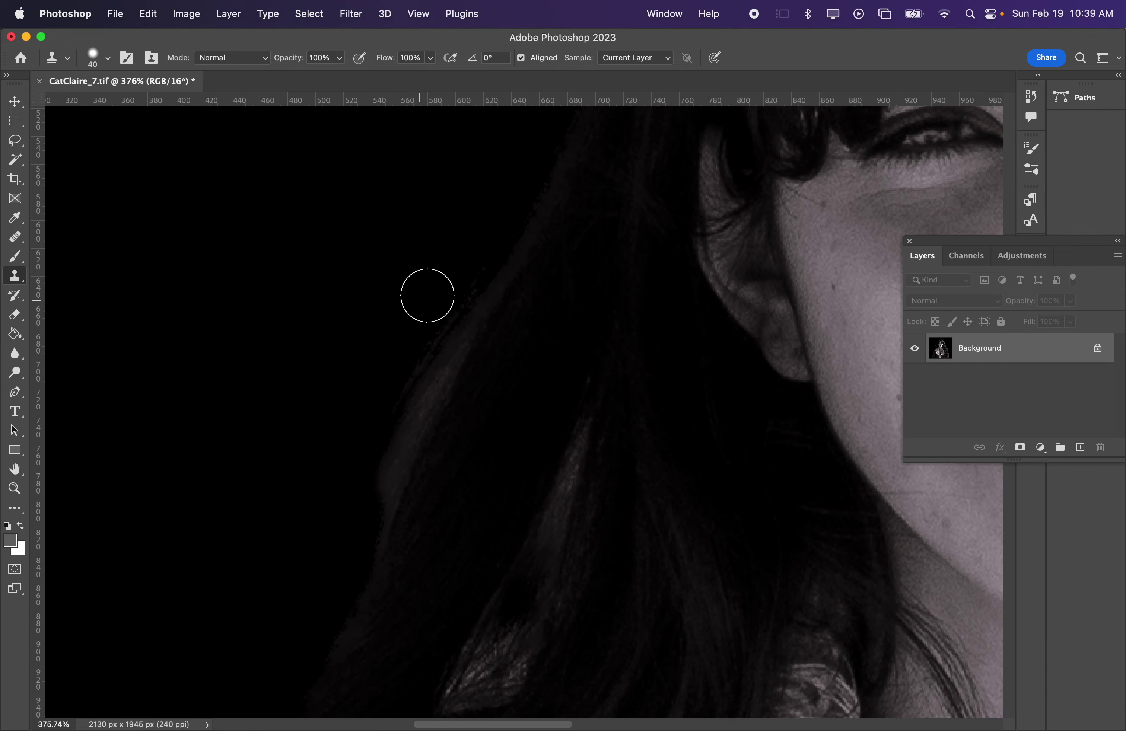
mouse_move(484, 270)
left_mouse_down()
mouse_move(434, 354)
mouse_move(367, 501)
mouse_move(463, 321)
mouse_move(358, 482)
mouse_move(359, 568)
mouse_move(328, 595)
left_mouse_up()
scroll(326, 589, "up", 5)
scroll(326, 589, "right", 3)
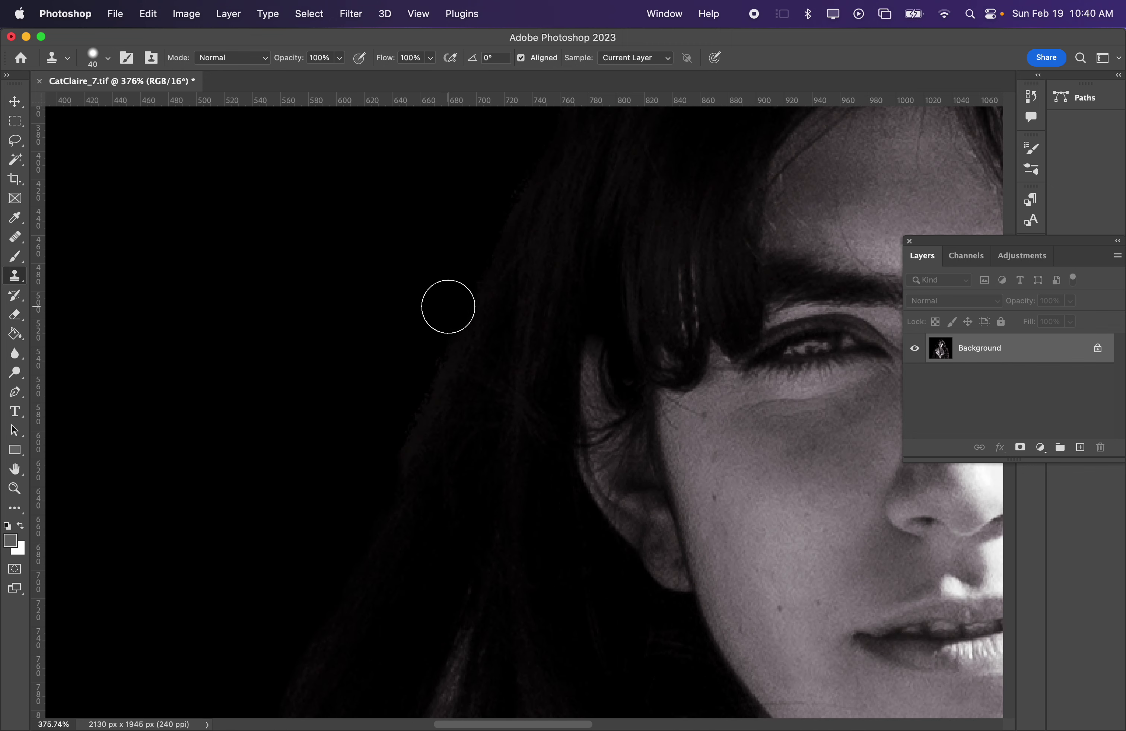
left_click_drag(439, 341, 366, 459)
double_click(15, 469)
key("super+s")
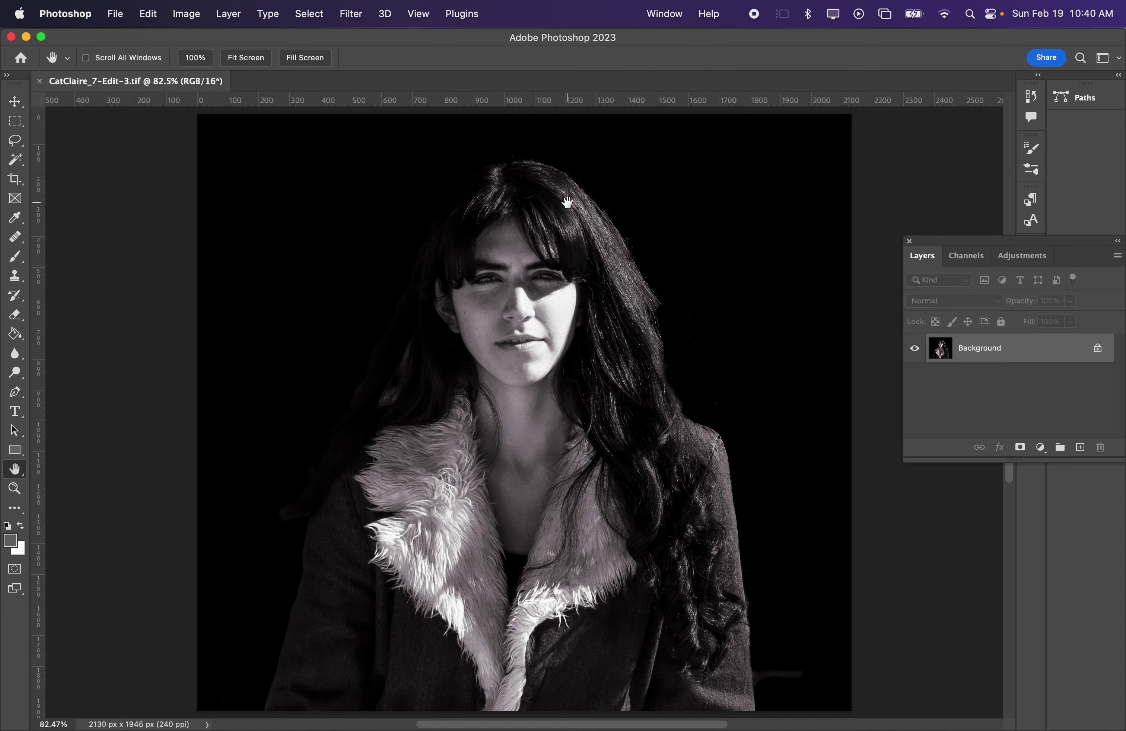
- Return to Lightroom Classic, view the original portrait, then select the CatClaire_7-Edit-3.tif copy
key("super+Tab")
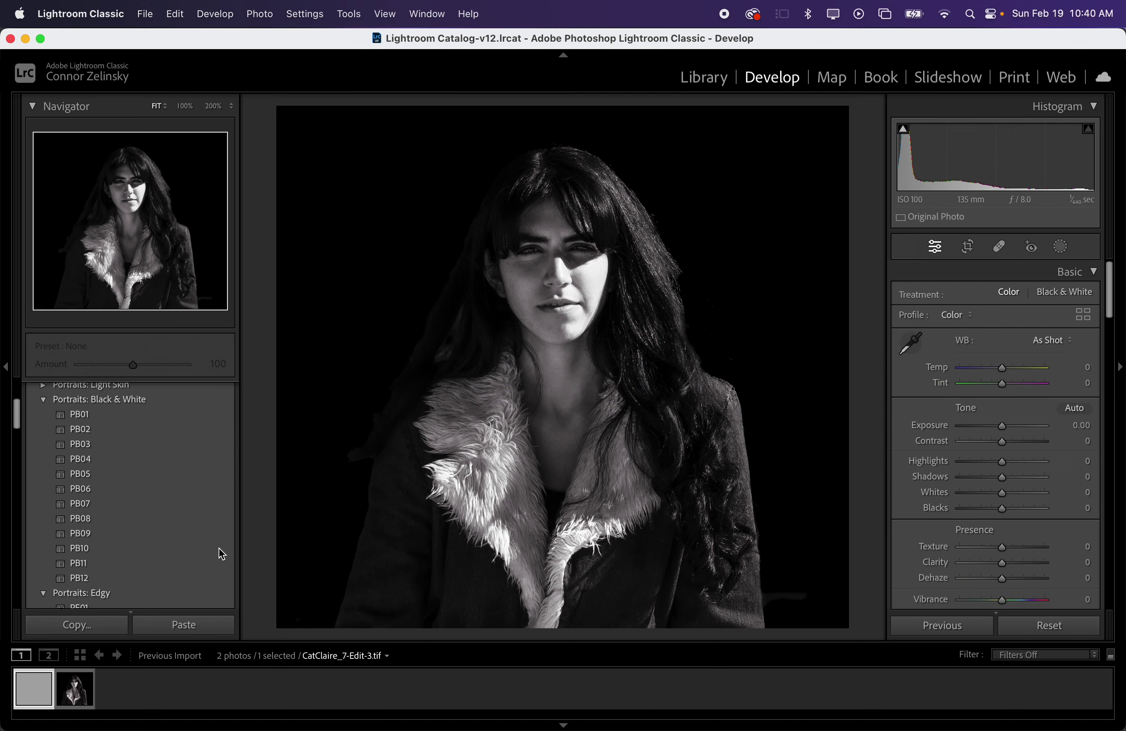
left_click(135, 698)
left_click(84, 694)
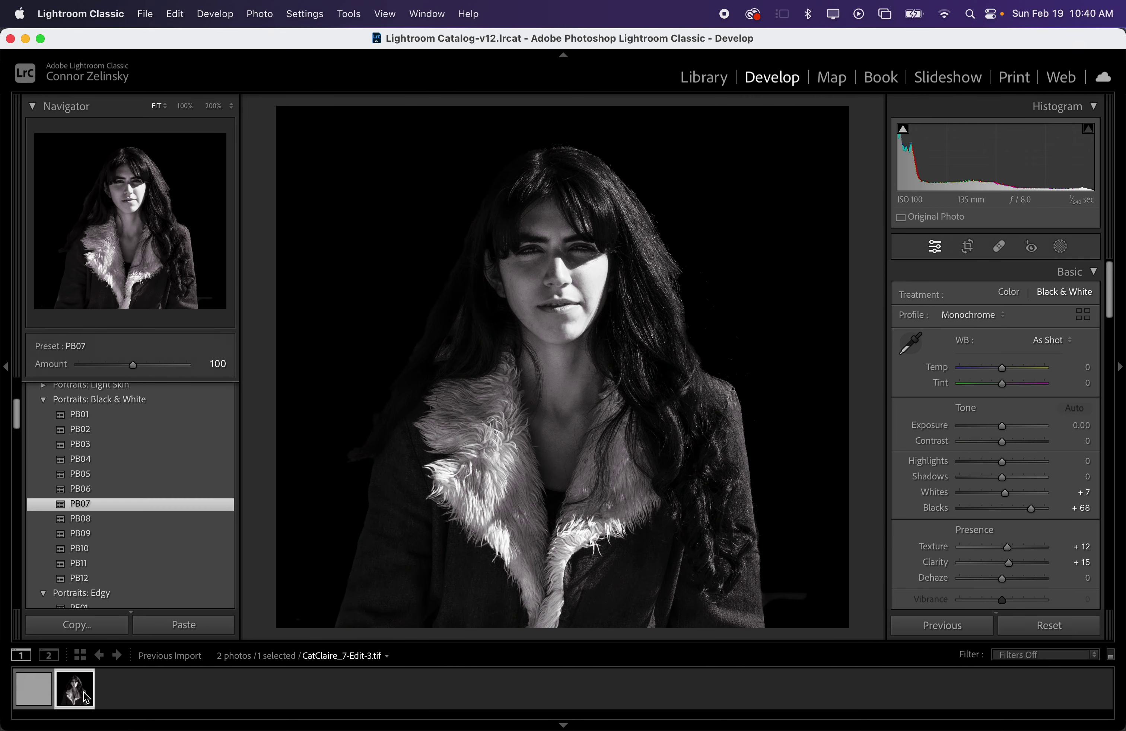
key("Left")
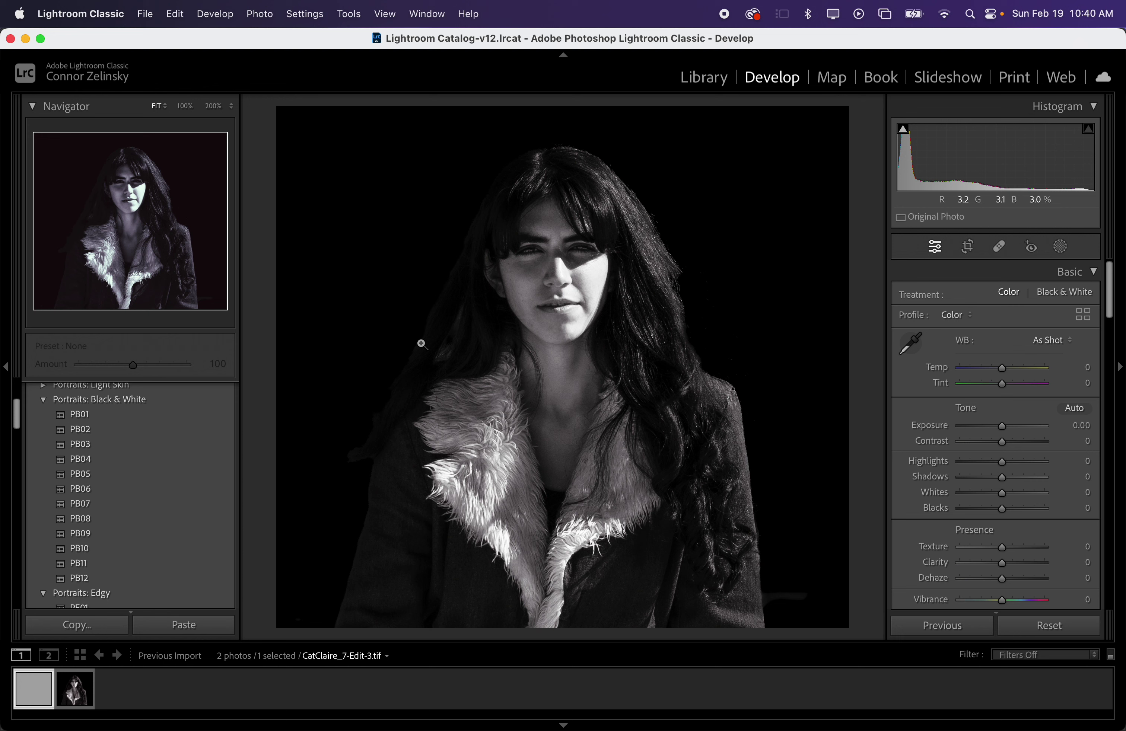